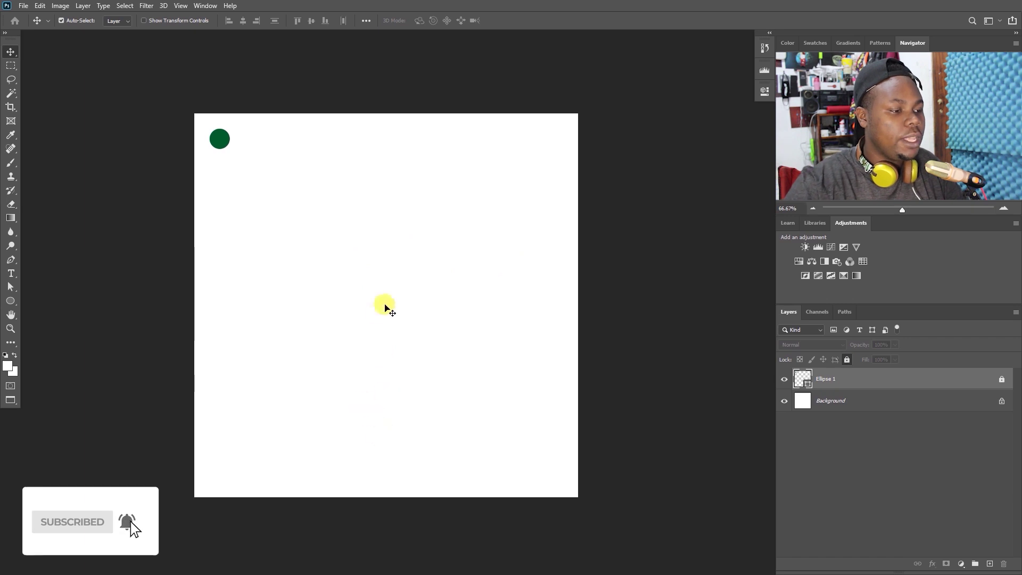
Place the Bottle image from the Juice Product Manipulation folder on the canvas and shift it slightly down.
{"action": "key", "text": "super+Tab"}
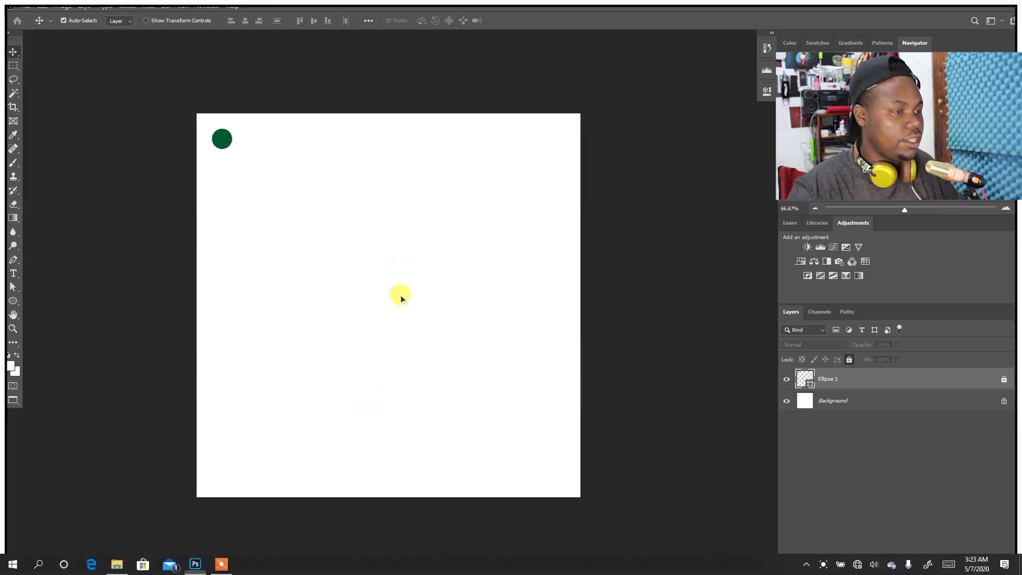
{"action": "left_click", "coordinate": [418, 319]}
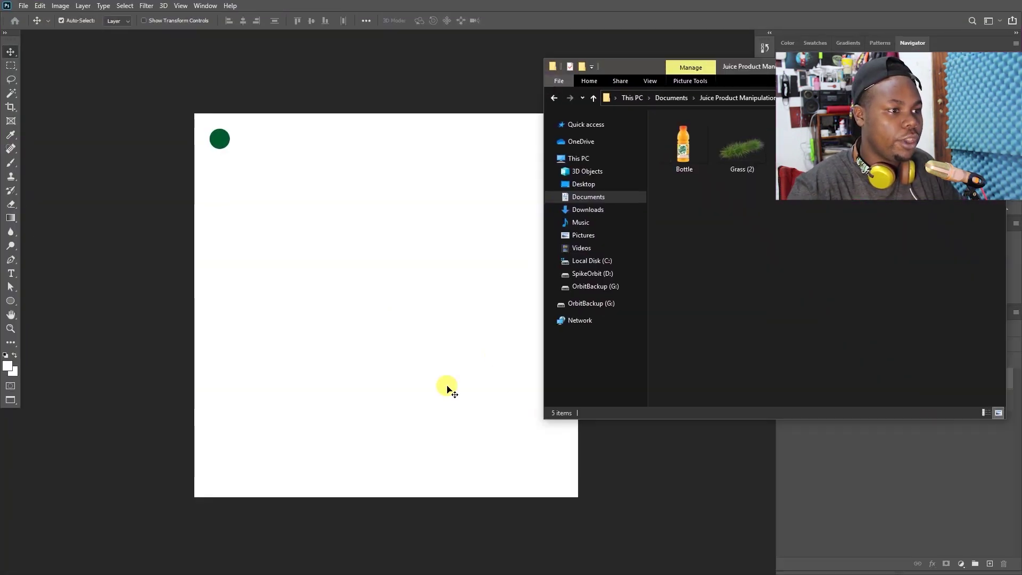
{"action": "left_click_drag", "start_coordinate": [690, 153], "coordinate": [392, 404]}
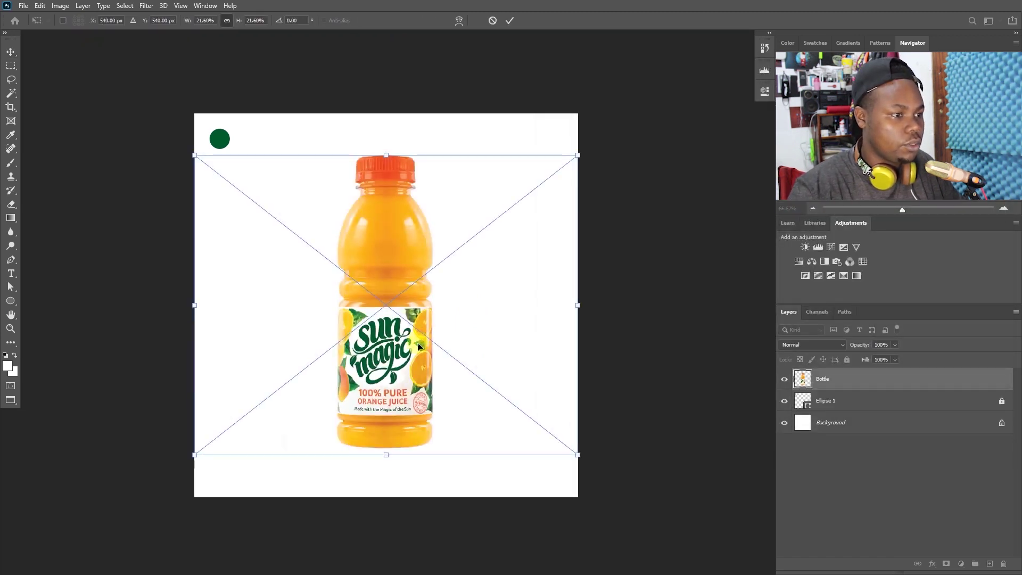
{"action": "key", "text": "Return"}
{"action": "left_click_drag", "start_coordinate": [409, 326], "coordinate": [408, 341]}
{"action": "left_click", "coordinate": [784, 423]}
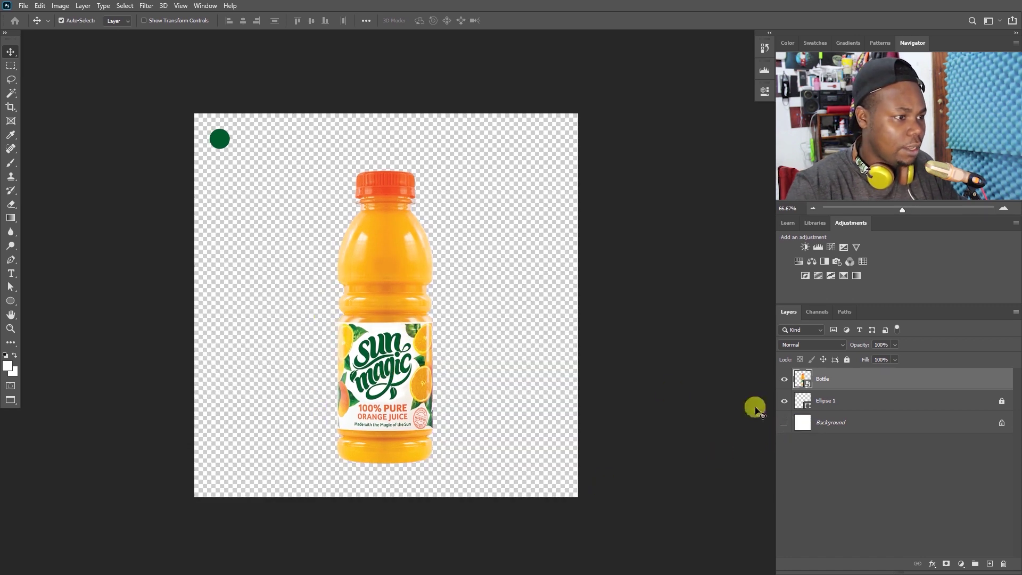
{"action": "left_click", "coordinate": [784, 422]}
{"action": "left_click_drag", "start_coordinate": [418, 332], "coordinate": [427, 346]}
Rasterize the Bottle layer and draw a closed Pen path around the bottle's upper part with a wavy line across its body.
{"action": "key", "text": "p"}
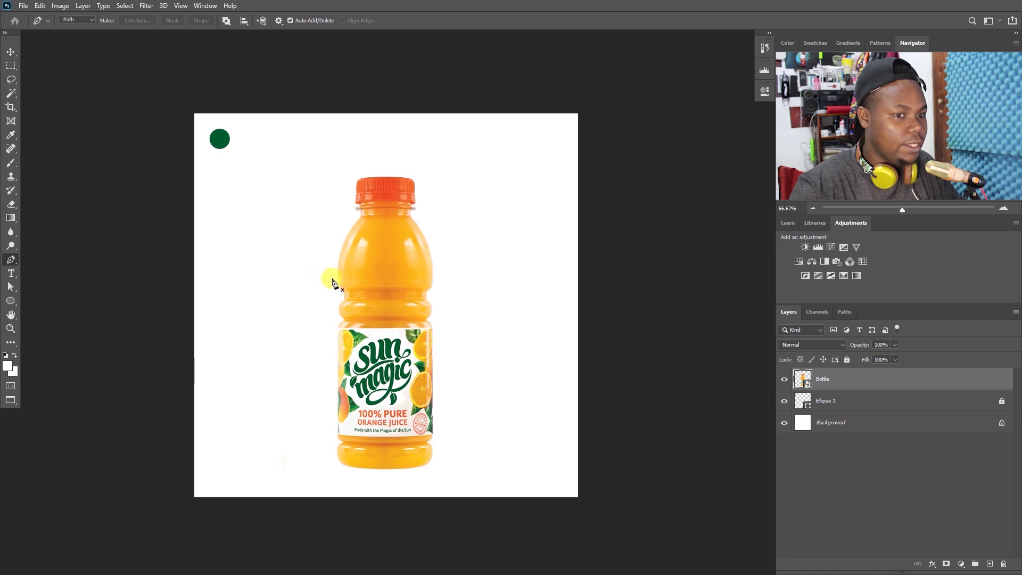
{"action": "right_click", "coordinate": [834, 383]}
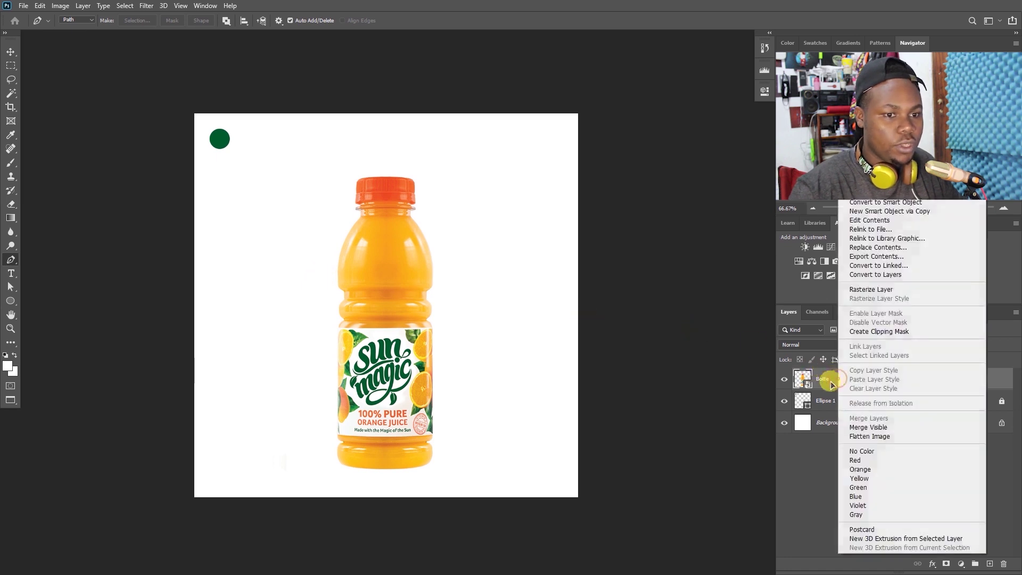
{"action": "left_click", "coordinate": [883, 290]}
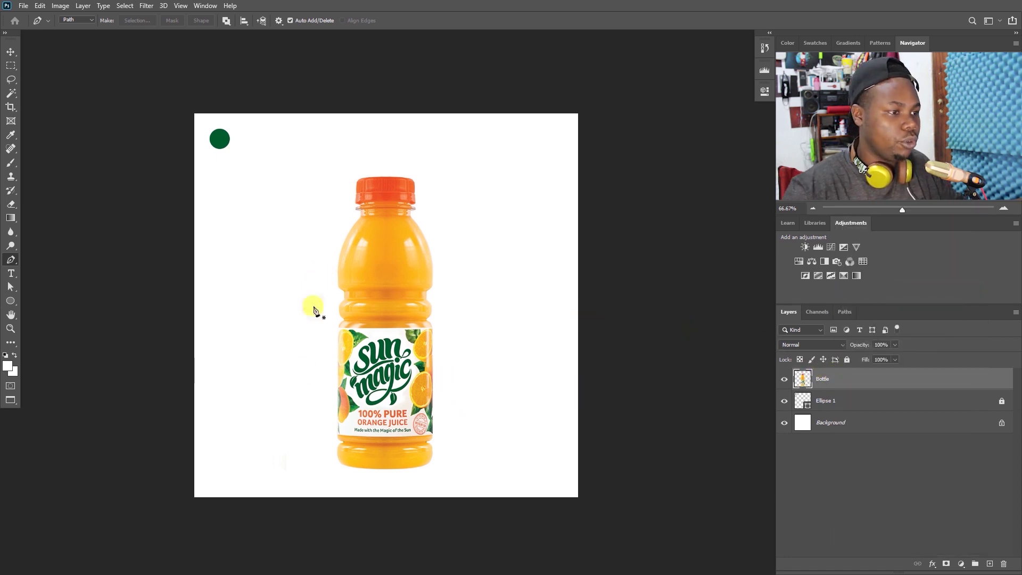
{"action": "left_click", "coordinate": [318, 280]}
{"action": "left_click_drag", "start_coordinate": [381, 270], "coordinate": [479, 261]}
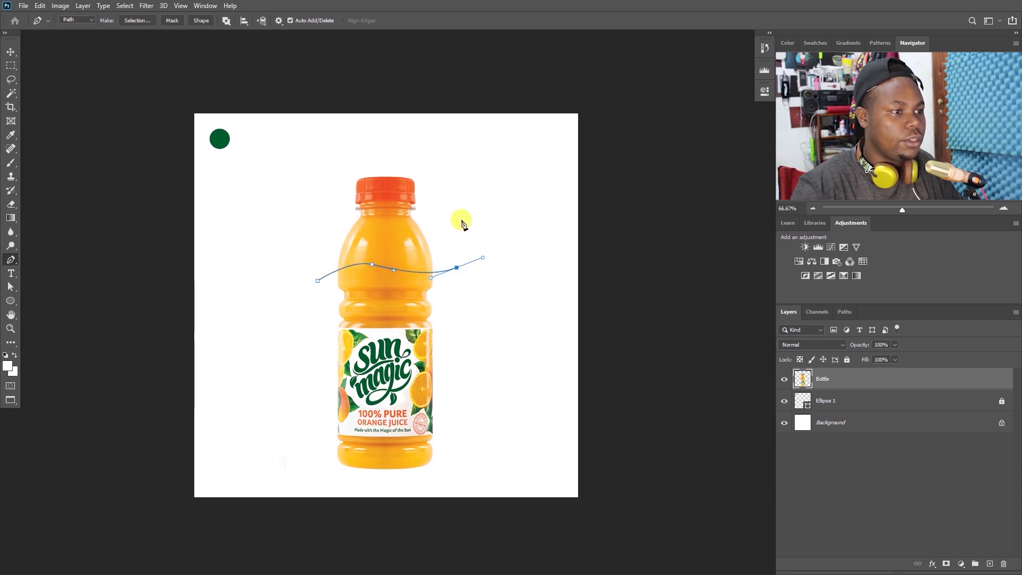
{"action": "left_click", "coordinate": [424, 148]}
{"action": "left_click", "coordinate": [358, 155]}
{"action": "left_click_drag", "start_coordinate": [296, 223], "coordinate": [285, 243]}
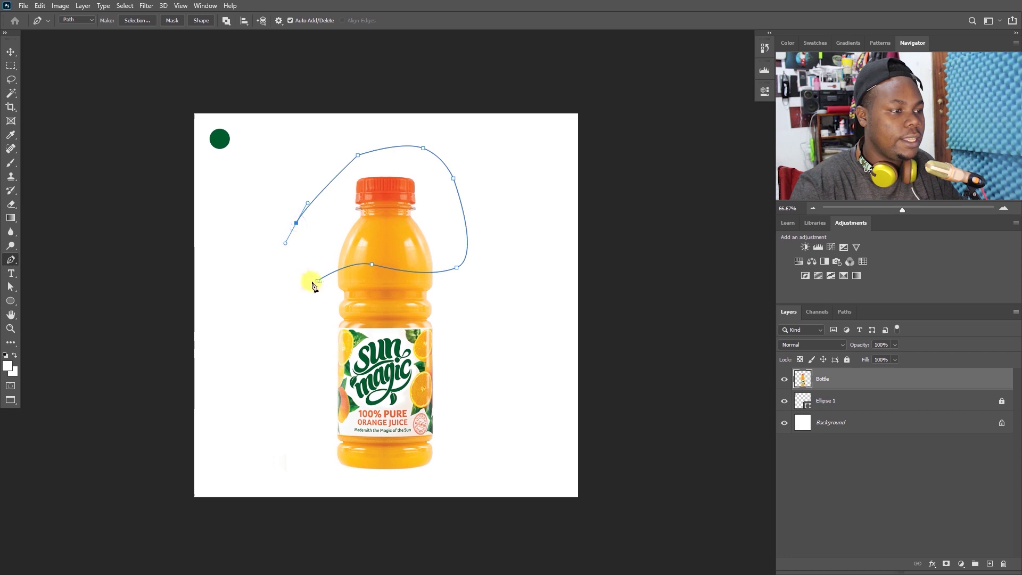
Turn the path into a selection, delete the bottle's upper part and deselect.
{"action": "key", "text": "ctrl+Return"}
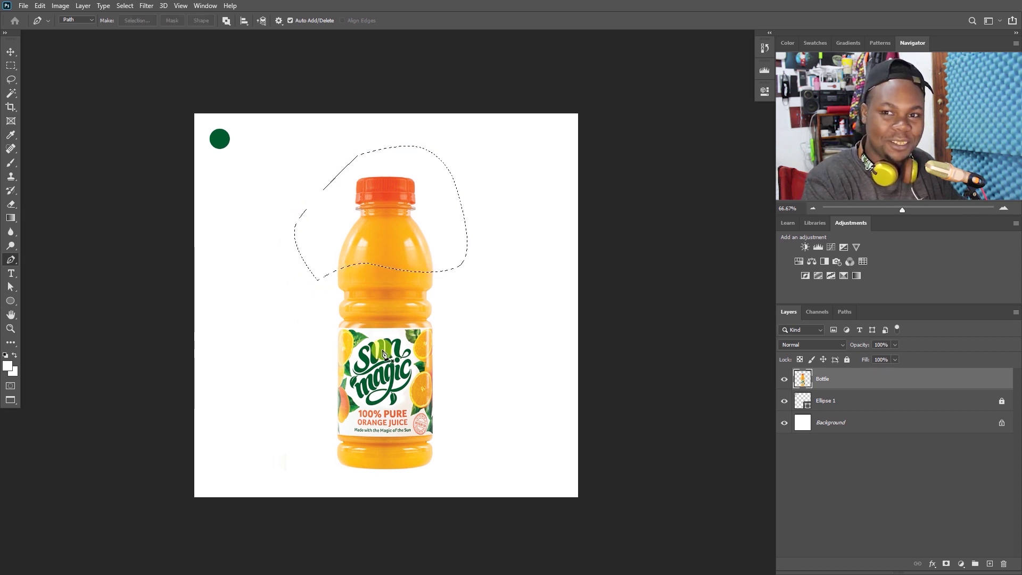
{"action": "key", "text": "Delete"}
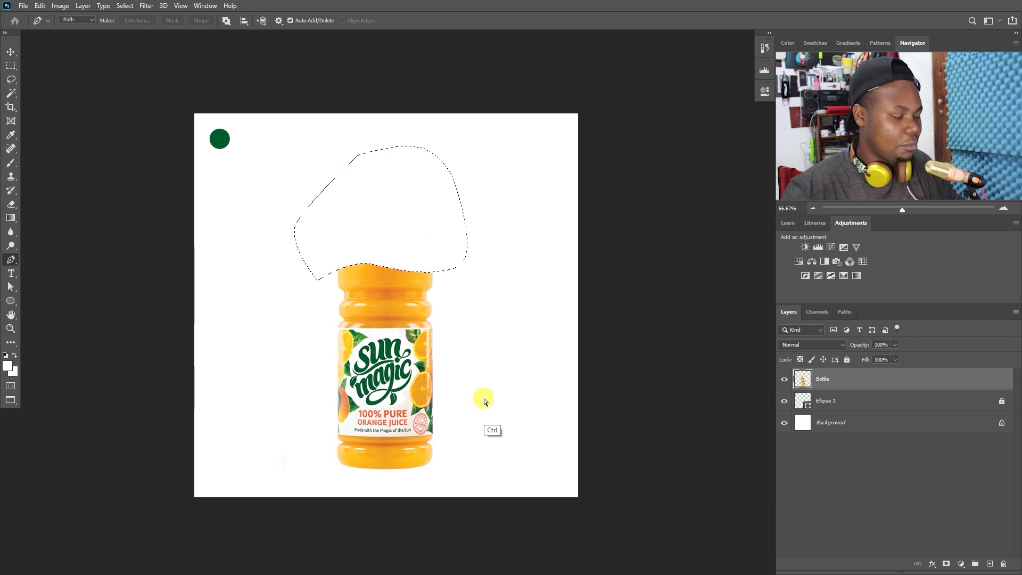
{"action": "key", "text": "ctrl+d"}
{"action": "key", "text": "v"}
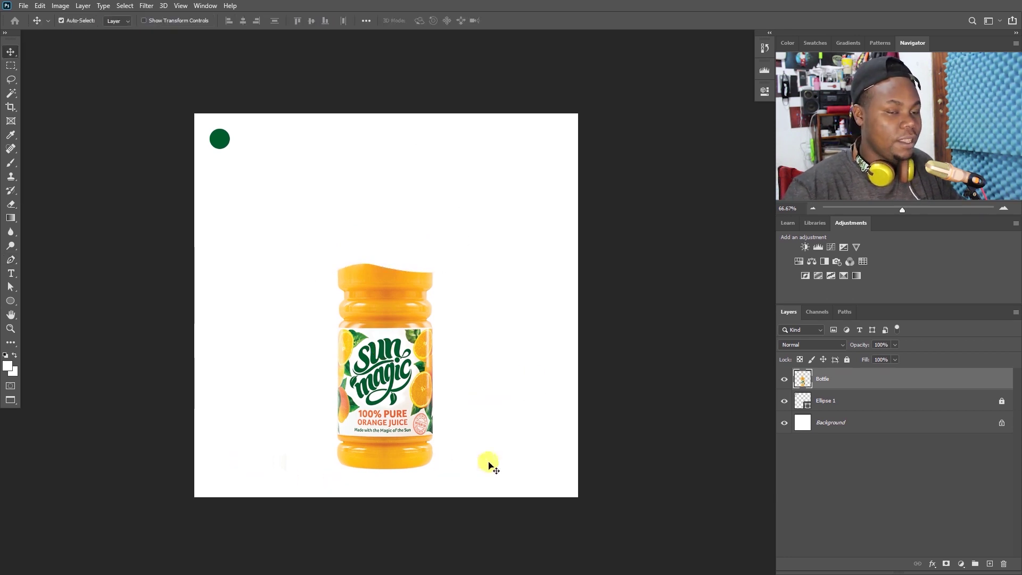
Place a second copy of the Bottle image and align it exactly over the cut bottle.
{"action": "key", "text": "super+Tab"}
{"action": "key", "text": "Right"}
{"action": "key", "text": "Return"}
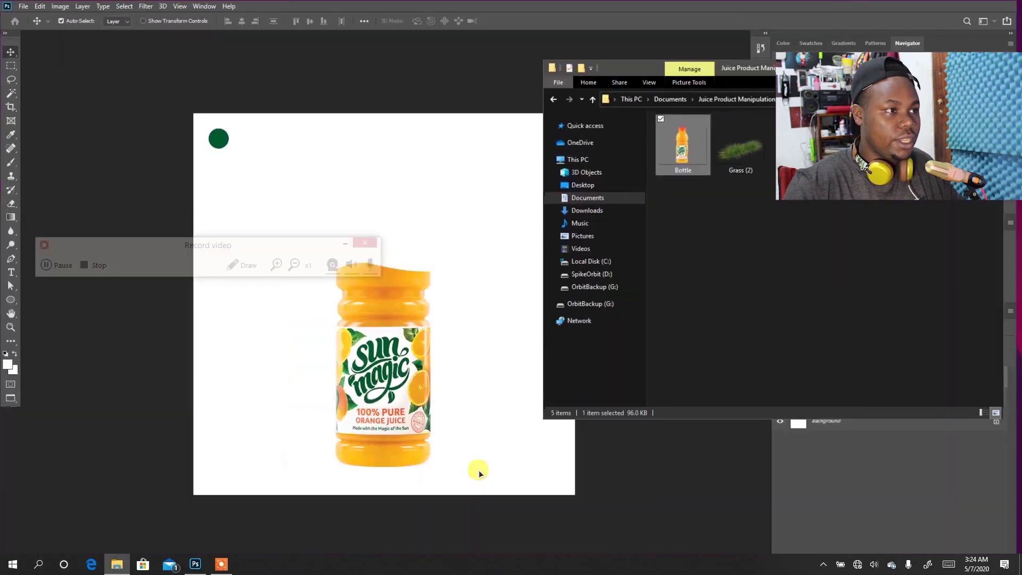
{"action": "left_click_drag", "start_coordinate": [690, 169], "coordinate": [417, 387]}
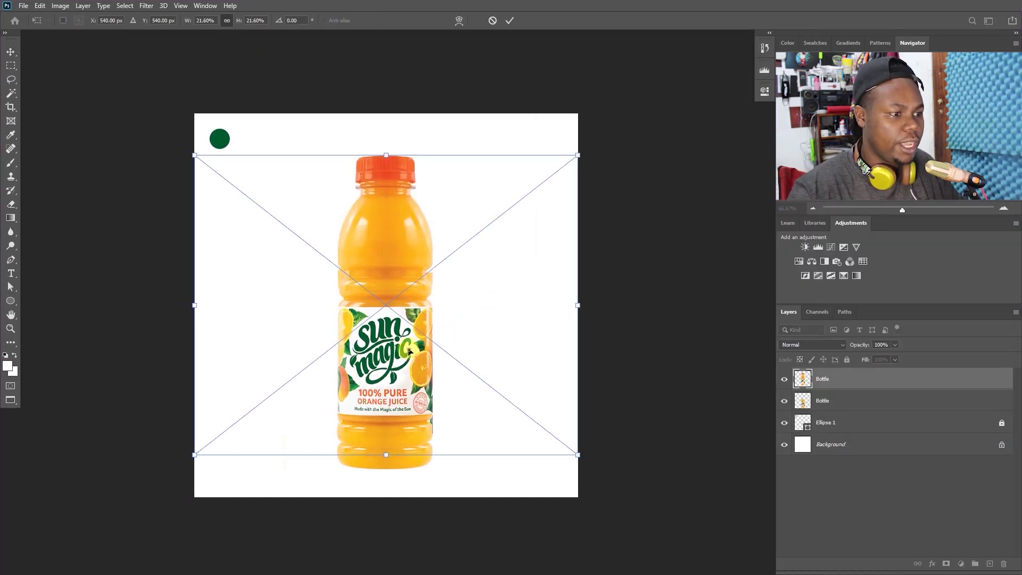
{"action": "key", "text": "Return"}
{"action": "left_click_drag", "start_coordinate": [397, 336], "coordinate": [397, 358]}
Lower the upper Bottle layer's opacity to 67% and rasterize the layer.
{"action": "left_click_drag", "start_coordinate": [858, 348], "coordinate": [842, 351]}
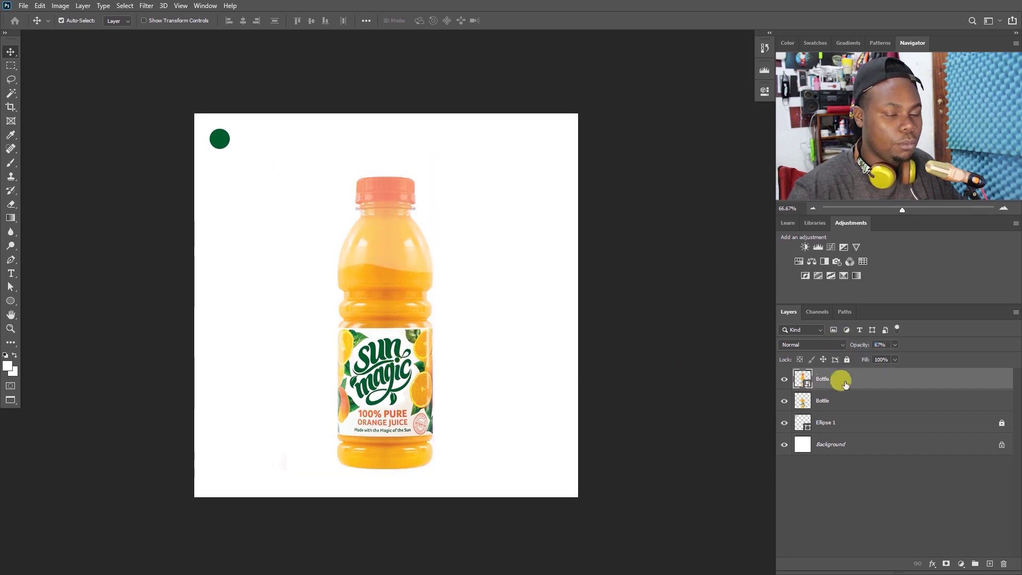
{"action": "right_click", "coordinate": [864, 378]}
{"action": "left_click", "coordinate": [901, 289]}
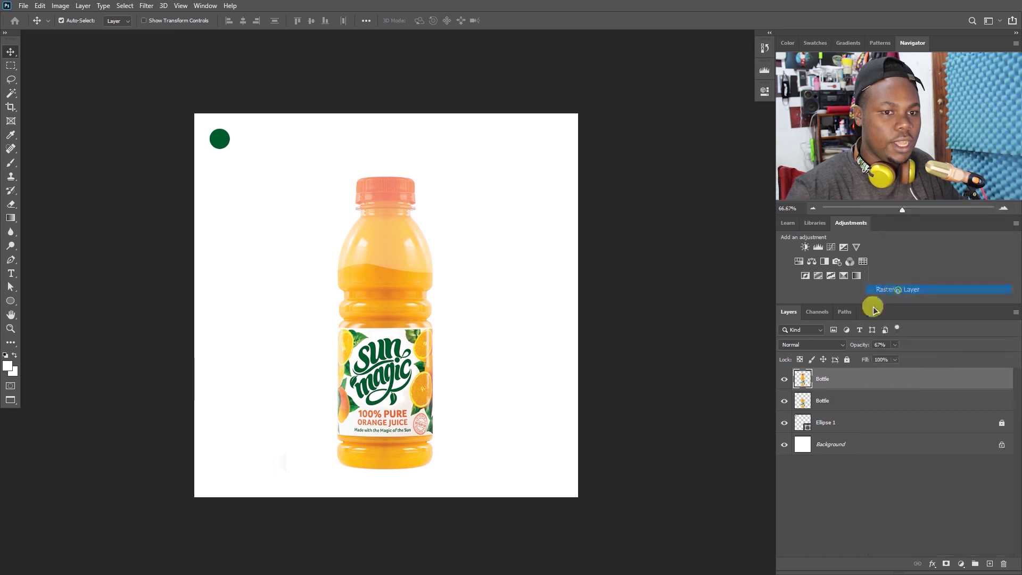
Draw a closed Pen path around the bottle's lower part, following the wavy cut line along its upper edge.
{"action": "key", "text": "p"}
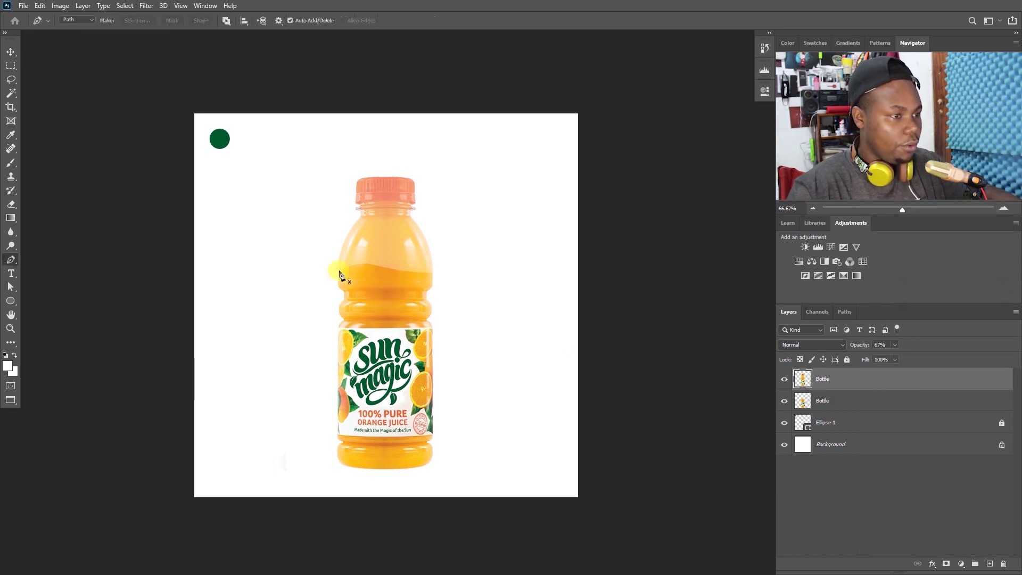
{"action": "left_click", "coordinate": [329, 275]}
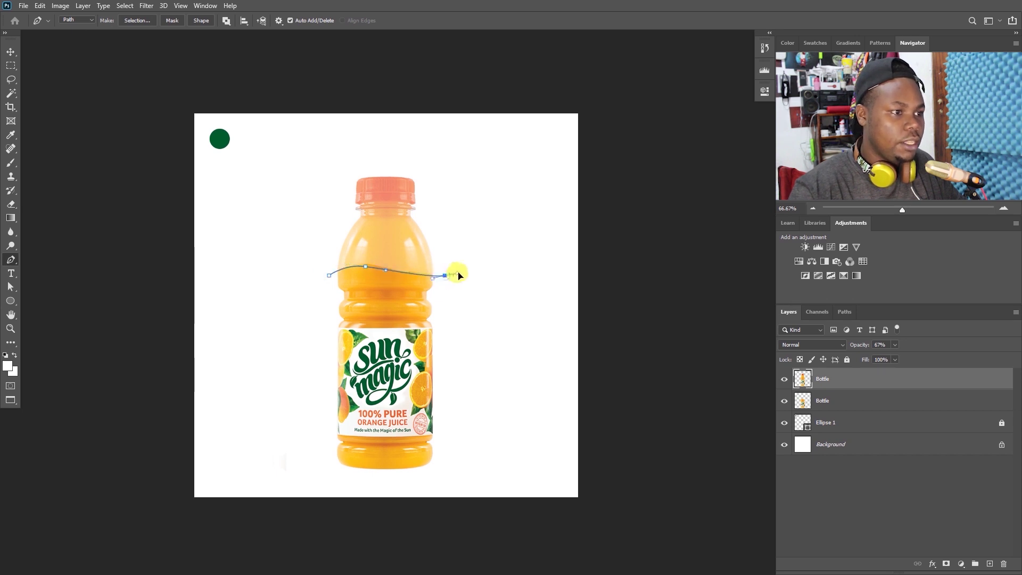
{"action": "left_click", "coordinate": [468, 322]}
{"action": "left_click", "coordinate": [468, 417]}
{"action": "left_click", "coordinate": [455, 467]}
{"action": "left_click", "coordinate": [424, 481]}
{"action": "left_click", "coordinate": [356, 483]}
{"action": "left_click", "coordinate": [339, 481]}
{"action": "left_click", "coordinate": [325, 474]}
{"action": "left_click", "coordinate": [303, 427]}
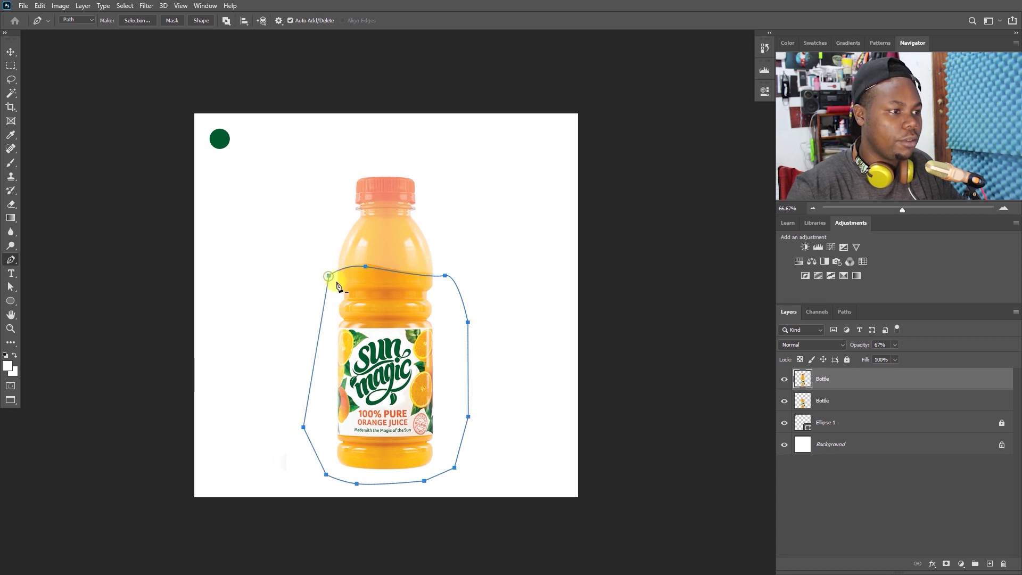
Convert the path to a selection, delete the upper layer's lower bottle part, deselect and restore the layer's opacity to 100%.
{"action": "key", "text": "ctrl+Return"}
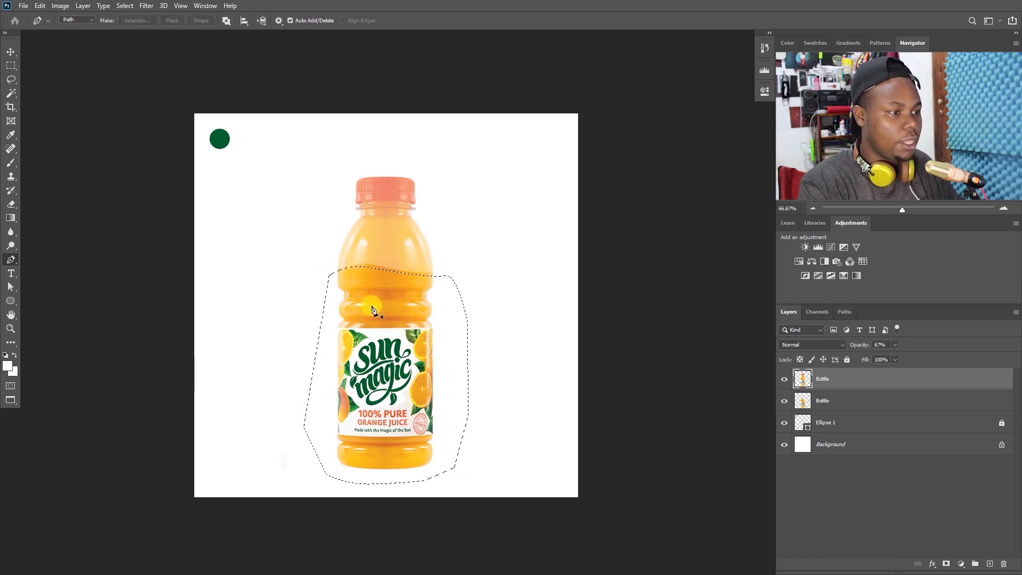
{"action": "key", "text": "ctrl+d"}
{"action": "left_click_drag", "start_coordinate": [860, 345], "coordinate": [915, 338]}
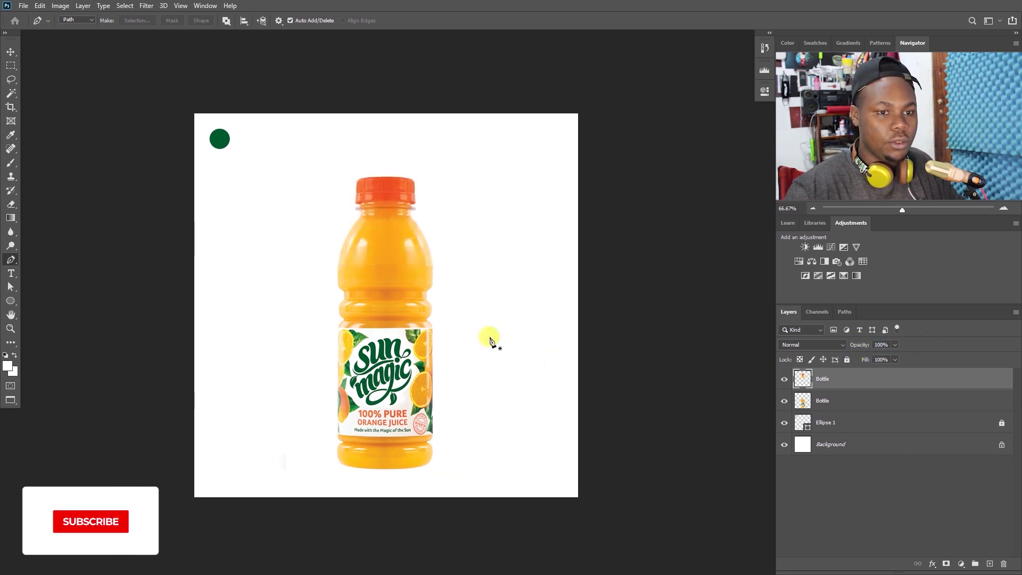
Move the separated bottle top up and to the right of the lower part, and hide its layer.
{"action": "key", "text": "v"}
{"action": "left_click_drag", "start_coordinate": [402, 255], "coordinate": [446, 218]}
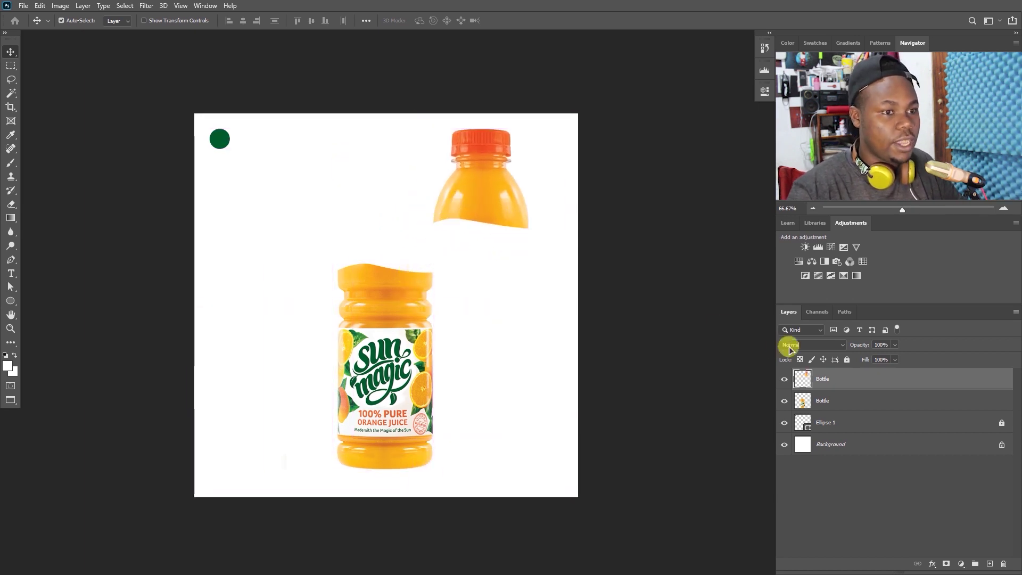
{"action": "left_click", "coordinate": [783, 378]}
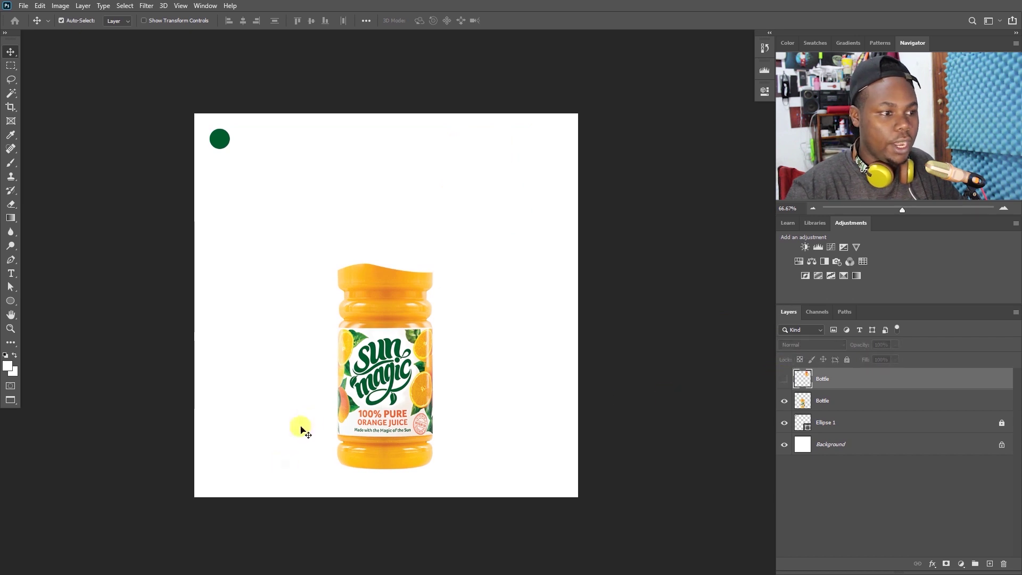
Place the juice splash image from the project folder, scale it down and position it above the cut bottle's opening.
{"action": "key", "text": "super+Tab"}
{"action": "key", "text": "Up"}
{"action": "key", "text": "Return"}
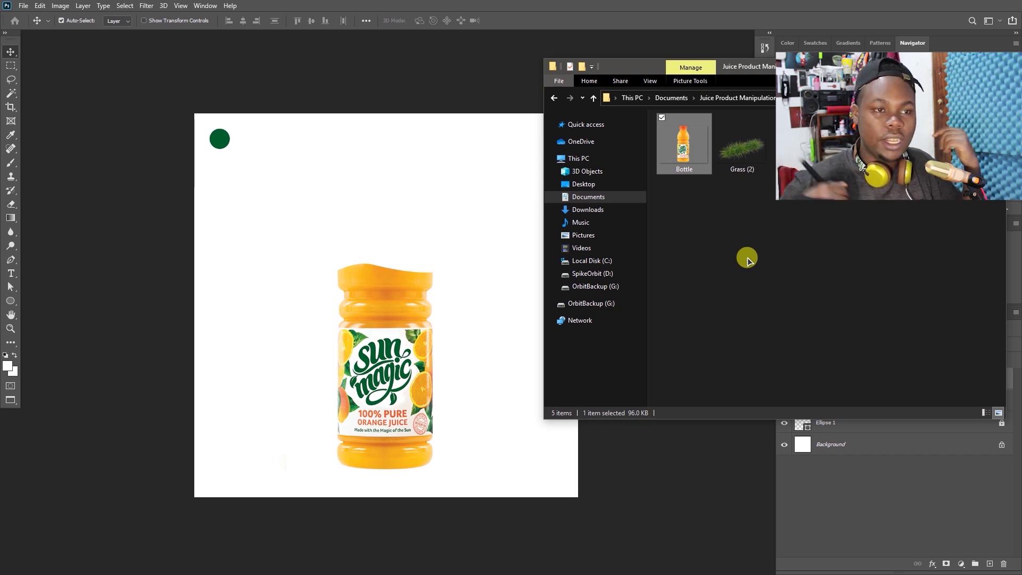
{"action": "left_click_drag", "start_coordinate": [743, 150], "coordinate": [423, 324]}
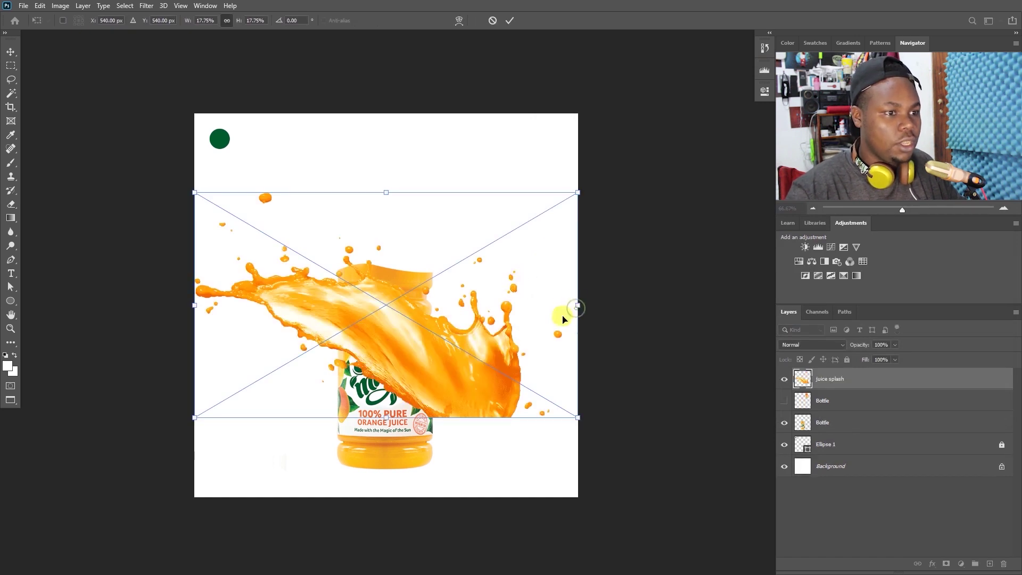
{"action": "left_click_drag", "start_coordinate": [580, 304], "coordinate": [532, 301]}
{"action": "left_click_drag", "start_coordinate": [429, 356], "coordinate": [364, 252]}
{"action": "key", "text": "Return"}
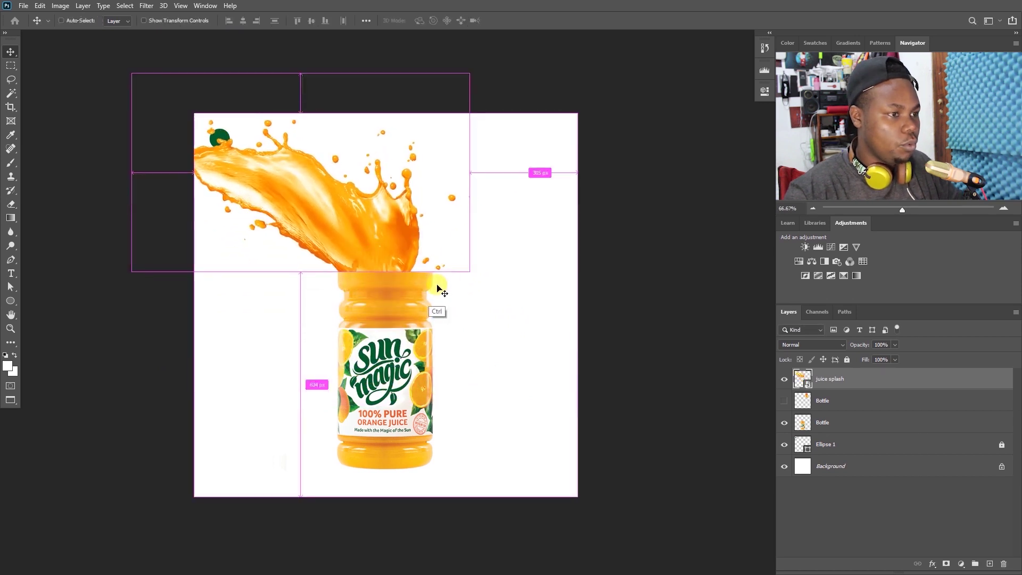
Enlarge the juice splash slightly to match the bottle's width and realign it with the opening.
{"action": "key", "text": "ctrl+t"}
{"action": "left_click_drag", "start_coordinate": [469, 271], "coordinate": [503, 294]}
{"action": "key", "text": "Return"}
{"action": "mouse_move", "coordinate": [419, 286]}
{"action": "left_mouse_down"}
{"action": "mouse_move", "coordinate": [413, 268]}
{"action": "mouse_move", "coordinate": [414, 280]}
{"action": "left_mouse_up"}
Scale down the juice splash and lower bottle together, reposition them slightly and deselect the layers.
{"action": "left_click_drag", "start_coordinate": [288, 318], "coordinate": [377, 260]}
{"action": "key", "text": "ctrl+t"}
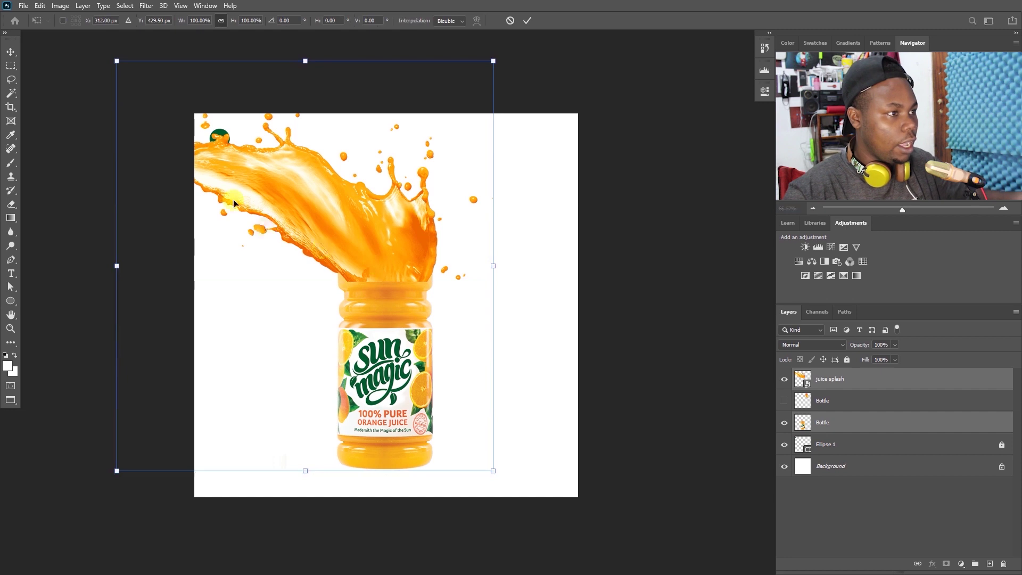
{"action": "left_click_drag", "start_coordinate": [116, 60], "coordinate": [204, 156]}
{"action": "key", "text": "Return"}
{"action": "mouse_move", "coordinate": [426, 383]}
{"action": "left_mouse_down"}
{"action": "mouse_move", "coordinate": [426, 402]}
{"action": "mouse_move", "coordinate": [428, 391]}
{"action": "left_mouse_up"}
{"action": "left_click", "coordinate": [481, 332]}
Rasterize the juice splash layer.
{"action": "key", "text": "z"}
{"action": "left_click_drag", "start_coordinate": [469, 327], "coordinate": [436, 307]}
{"action": "left_click", "coordinate": [450, 323]}
{"action": "key", "text": "v"}
{"action": "left_click", "coordinate": [444, 314]}
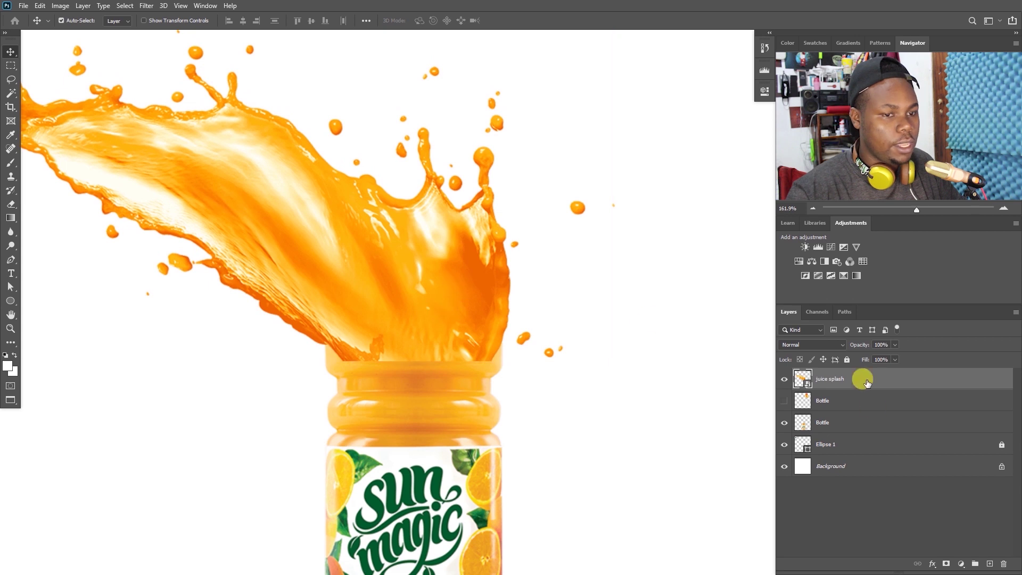
{"action": "right_click", "coordinate": [850, 379]}
{"action": "left_click", "coordinate": [876, 289]}
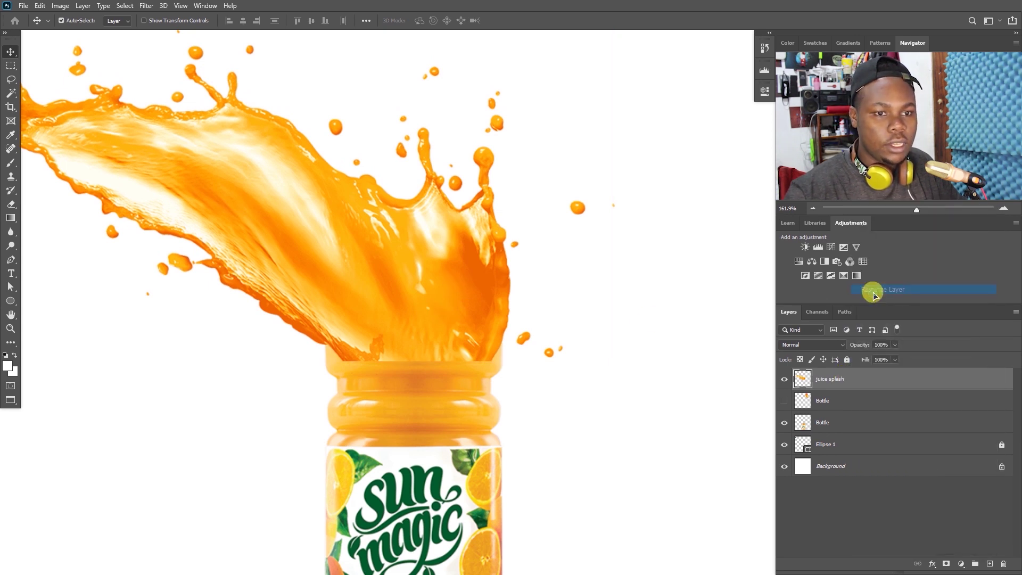
Erase the juice splash's lower edge with a soft 45 px eraser at 0% hardness to blend it into the bottle's opening.
{"action": "key", "text": "e"}
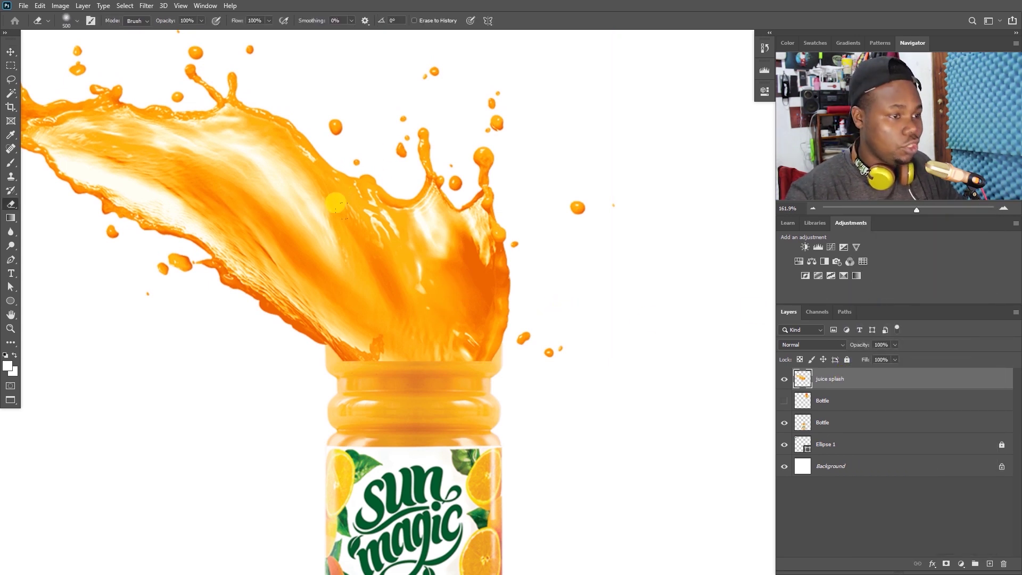
{"action": "key", "text": "bracketleft"}
{"action": "key", "text": "bracketleft"}
{"action": "key", "text": "bracketleft"}
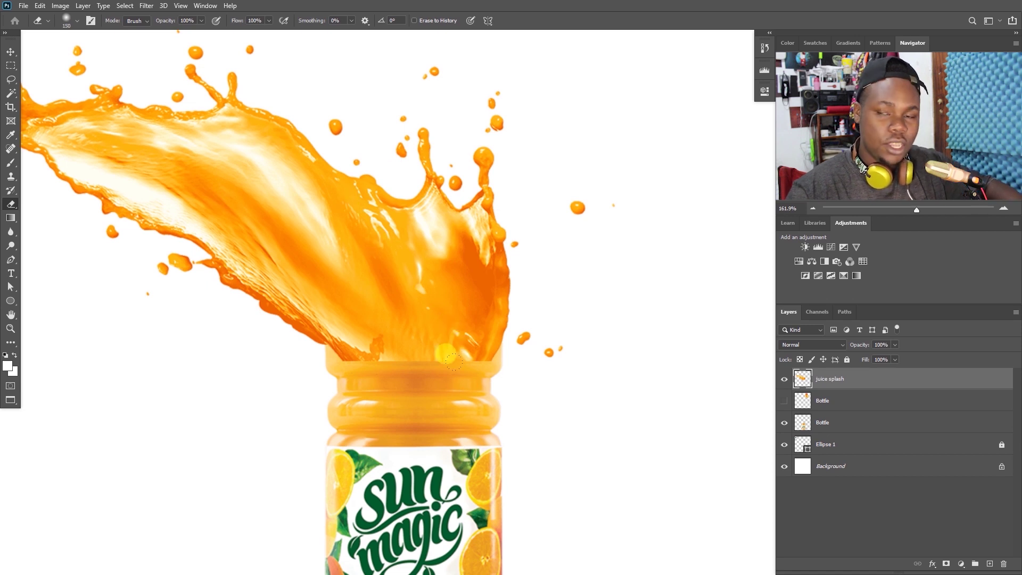
{"action": "key", "text": "bracketleft"}
{"action": "key", "text": "bracketleft"}
{"action": "key", "text": "bracketleft"}
{"action": "key", "text": "bracketleft"}
{"action": "key", "text": "bracketleft"}
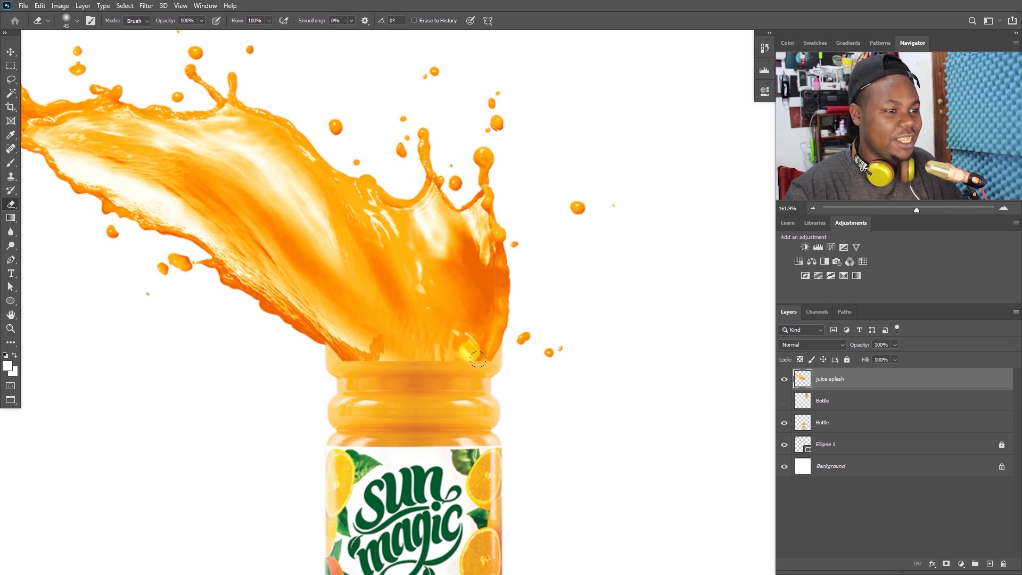
{"action": "right_click", "coordinate": [463, 375]}
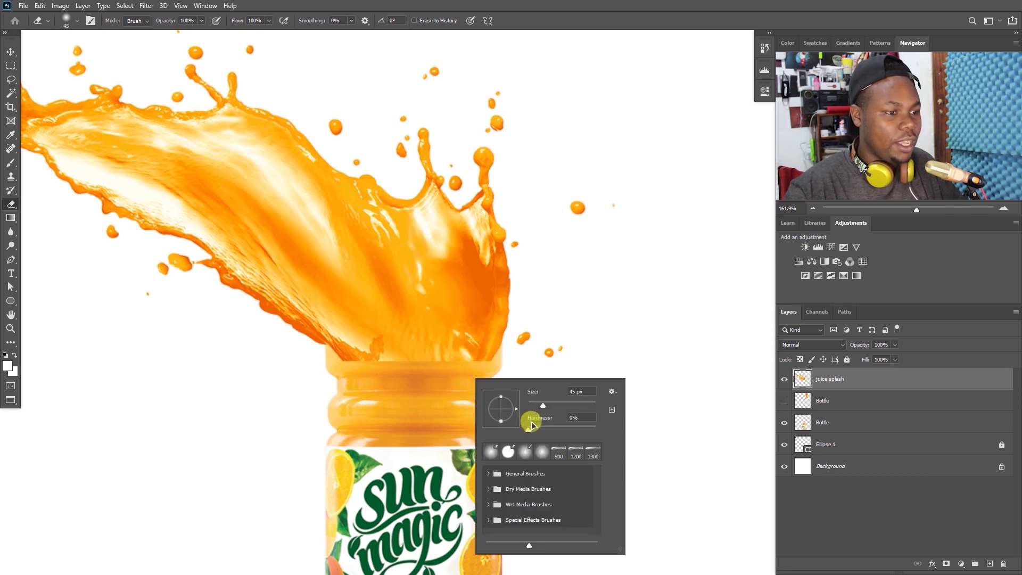
{"action": "key", "text": "Return"}
{"action": "left_click", "coordinate": [405, 314]}
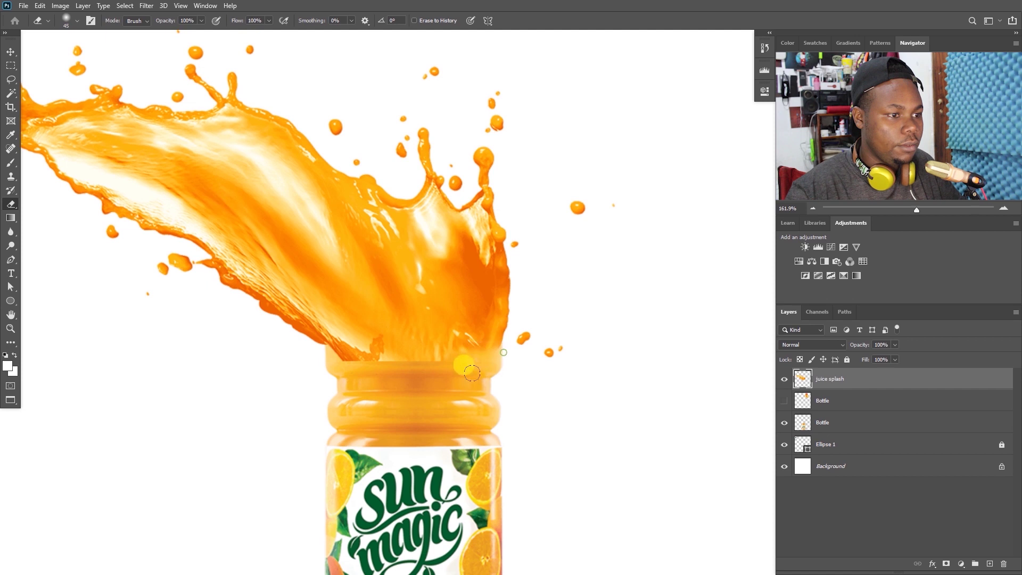
{"action": "left_click_drag", "start_coordinate": [455, 362], "coordinate": [410, 365]}
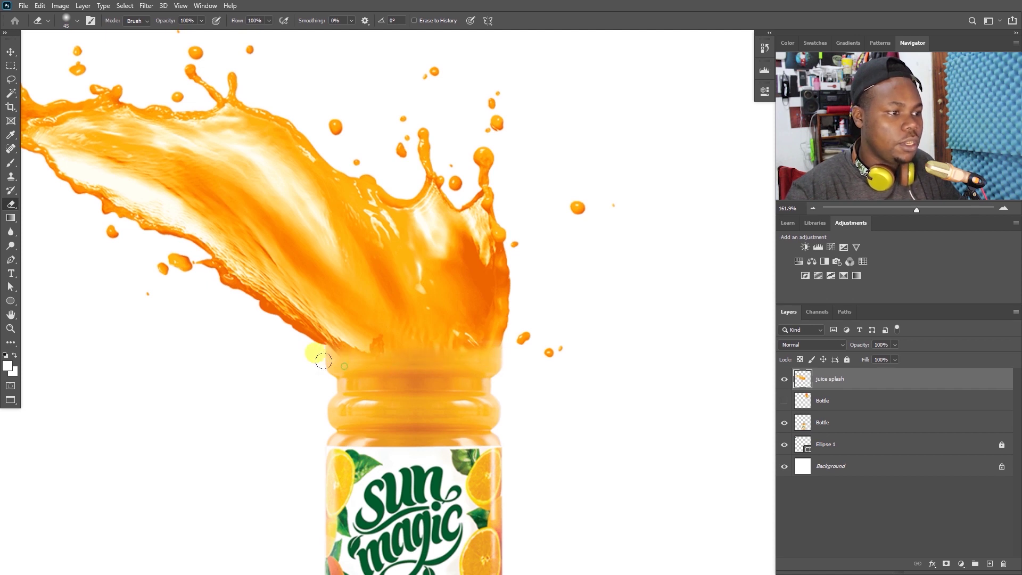
{"action": "mouse_move", "coordinate": [316, 354]}
{"action": "left_mouse_down"}
{"action": "mouse_move", "coordinate": [503, 349]}
{"action": "mouse_move", "coordinate": [478, 377]}
{"action": "mouse_move", "coordinate": [498, 350]}
{"action": "mouse_move", "coordinate": [481, 373]}
{"action": "mouse_move", "coordinate": [491, 352]}
{"action": "mouse_move", "coordinate": [453, 359]}
{"action": "mouse_move", "coordinate": [481, 354]}
{"action": "mouse_move", "coordinate": [457, 361]}
{"action": "mouse_move", "coordinate": [467, 364]}
{"action": "mouse_move", "coordinate": [428, 349]}
{"action": "left_mouse_up"}
{"action": "key", "text": "z"}
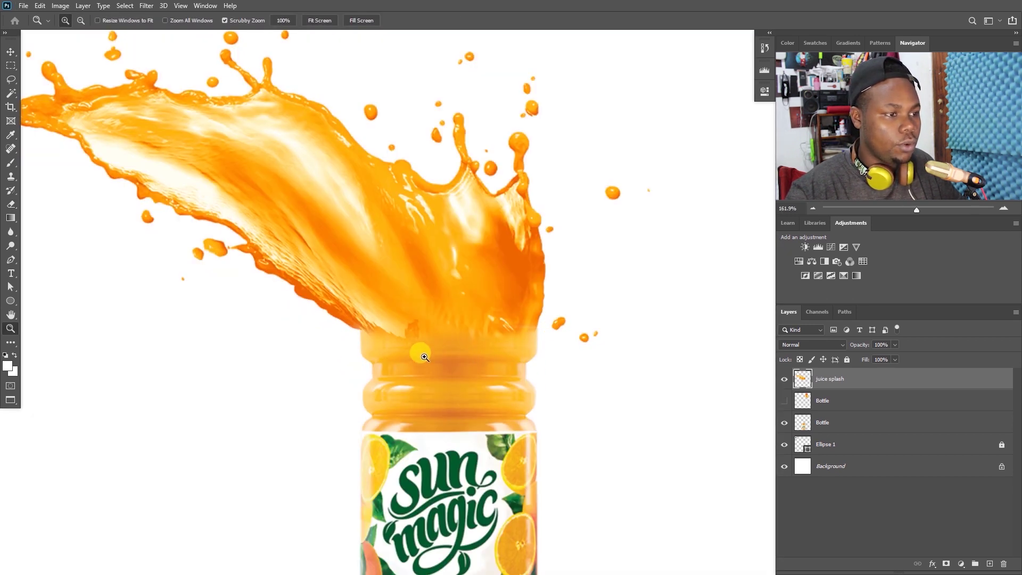
Brighten the juice splash layer with Levels, setting the midtone input to 1.36.
{"action": "key", "text": "b"}
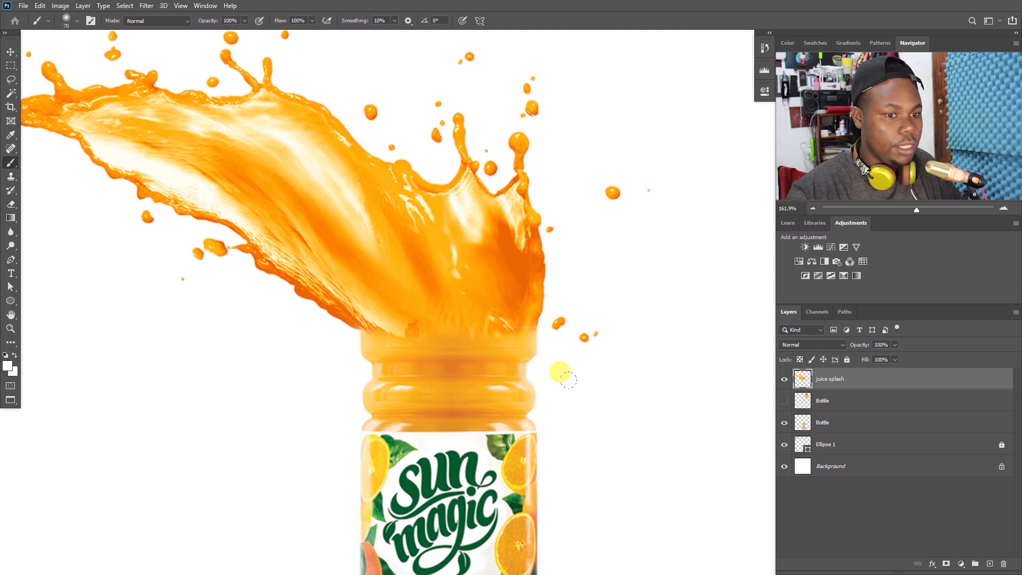
{"action": "key", "text": "v"}
{"action": "left_click", "coordinate": [463, 407]}
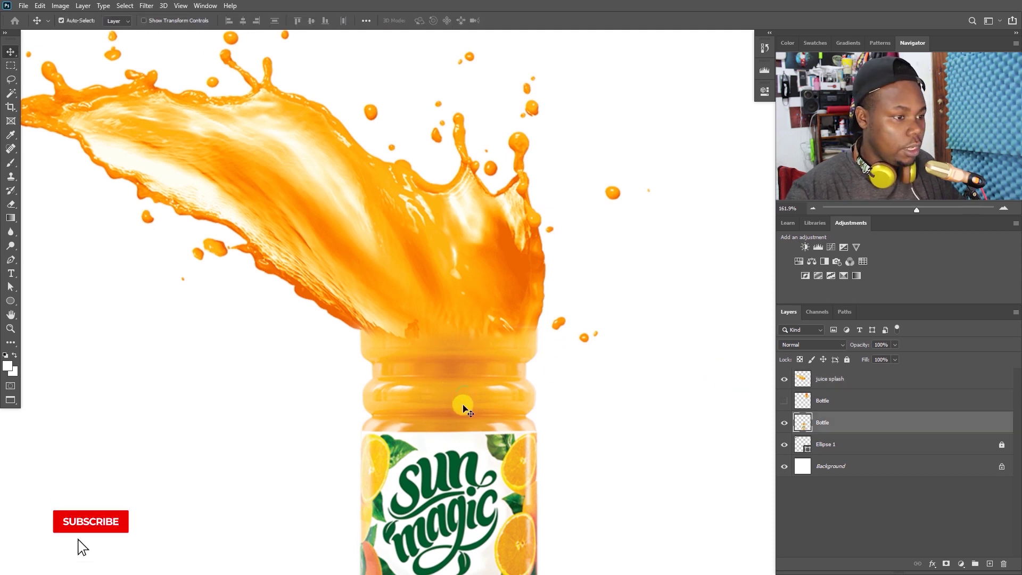
{"action": "left_click", "coordinate": [462, 333]}
{"action": "key", "text": "ctrl+l"}
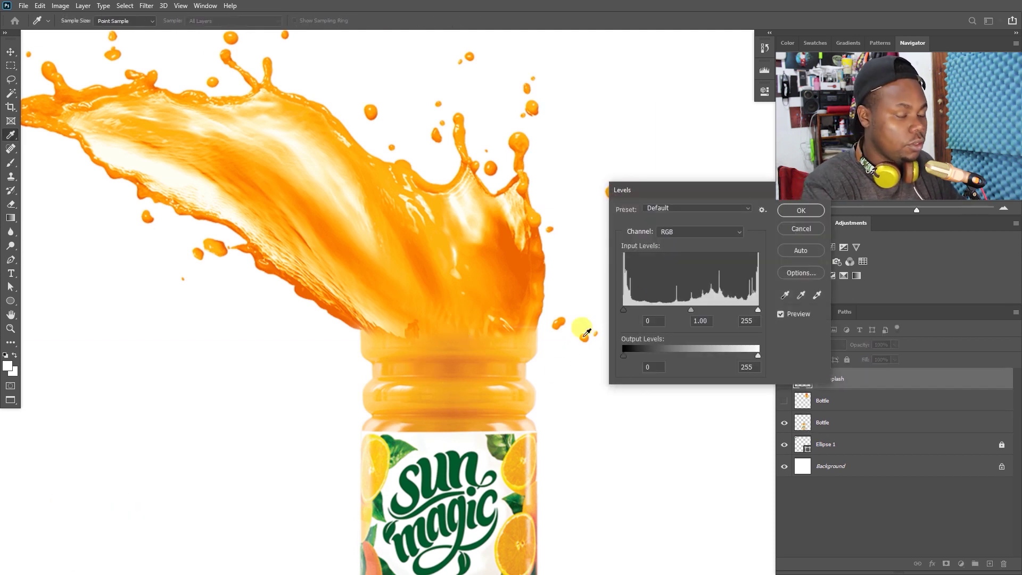
{"action": "left_click_drag", "start_coordinate": [680, 315], "coordinate": [679, 318]}
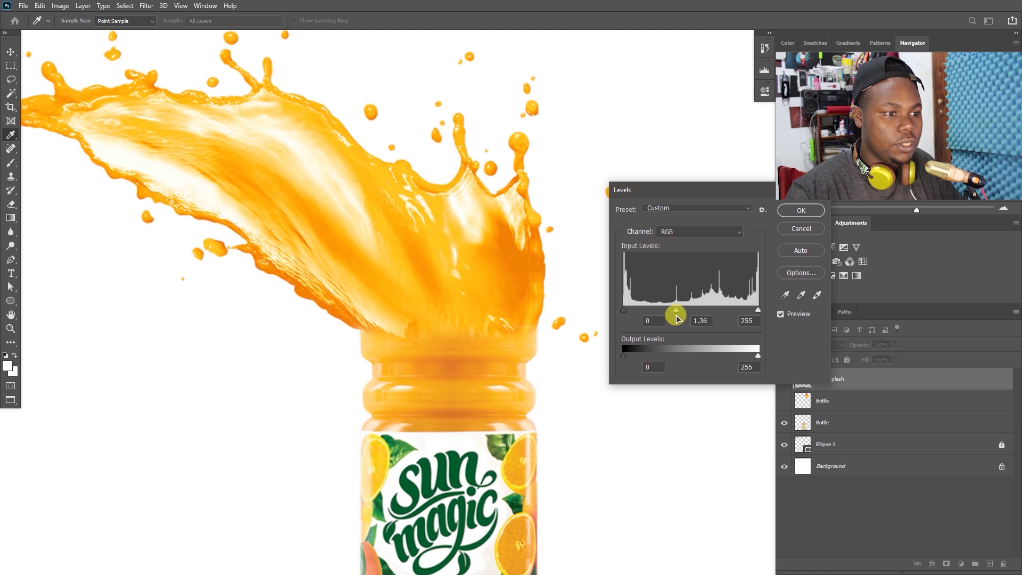
{"action": "left_click", "coordinate": [801, 211]}
{"action": "key", "text": "z"}
{"action": "left_click_drag", "start_coordinate": [509, 310], "coordinate": [492, 318]}
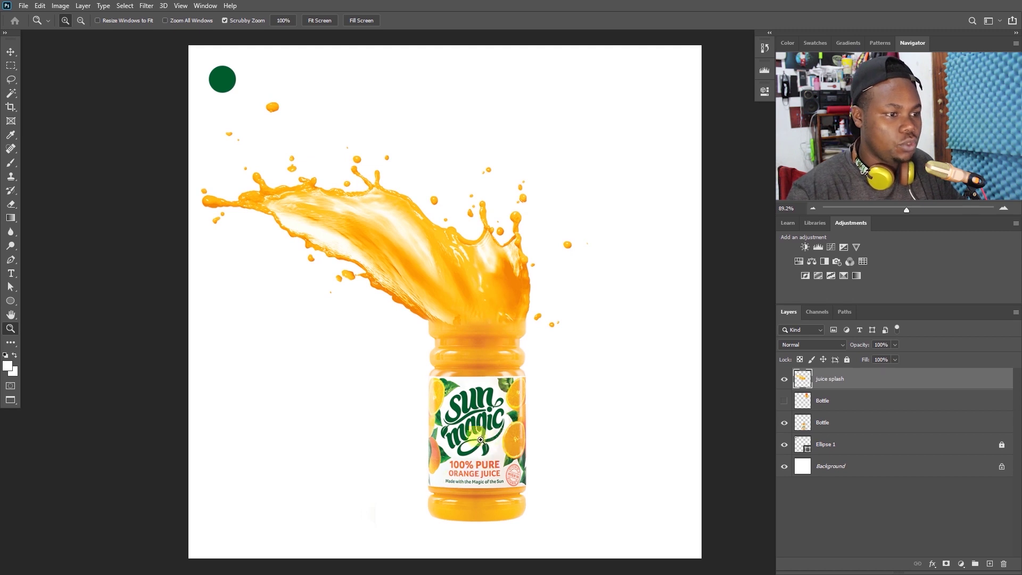
{"action": "left_click_drag", "start_coordinate": [510, 317], "coordinate": [527, 322]}
Sample an orange near the seam between splash and bottle as the foreground colour and activate the Brush tool.
{"action": "key", "text": "v"}
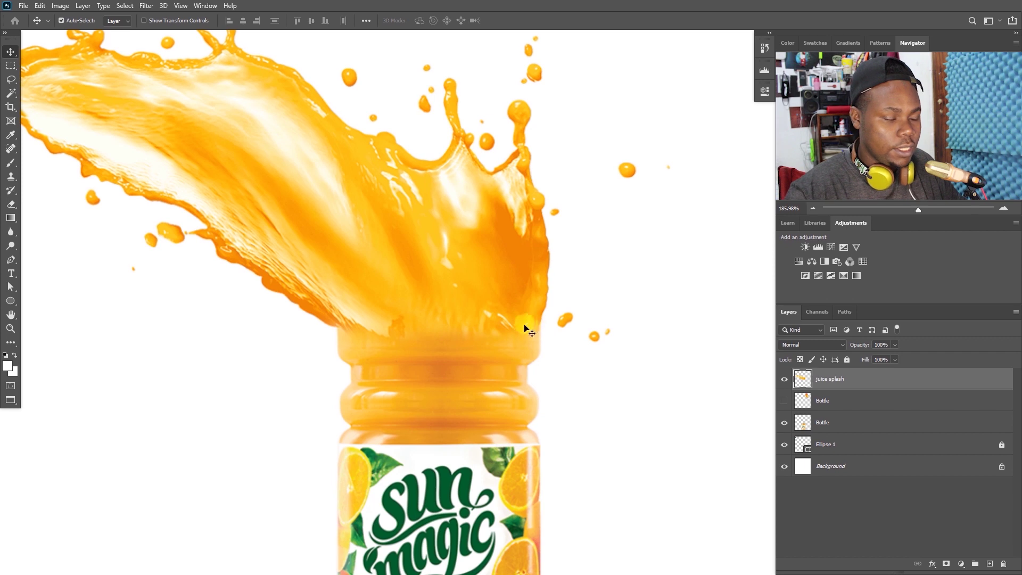
{"action": "key", "text": "i"}
{"action": "left_click", "coordinate": [477, 269]}
{"action": "left_click", "coordinate": [457, 264]}
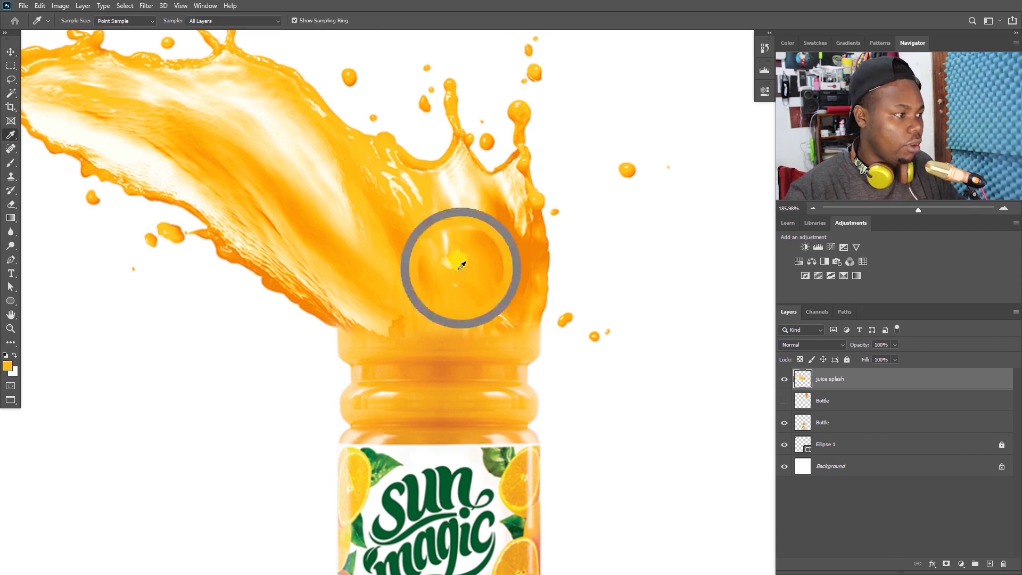
{"action": "left_click", "coordinate": [453, 270]}
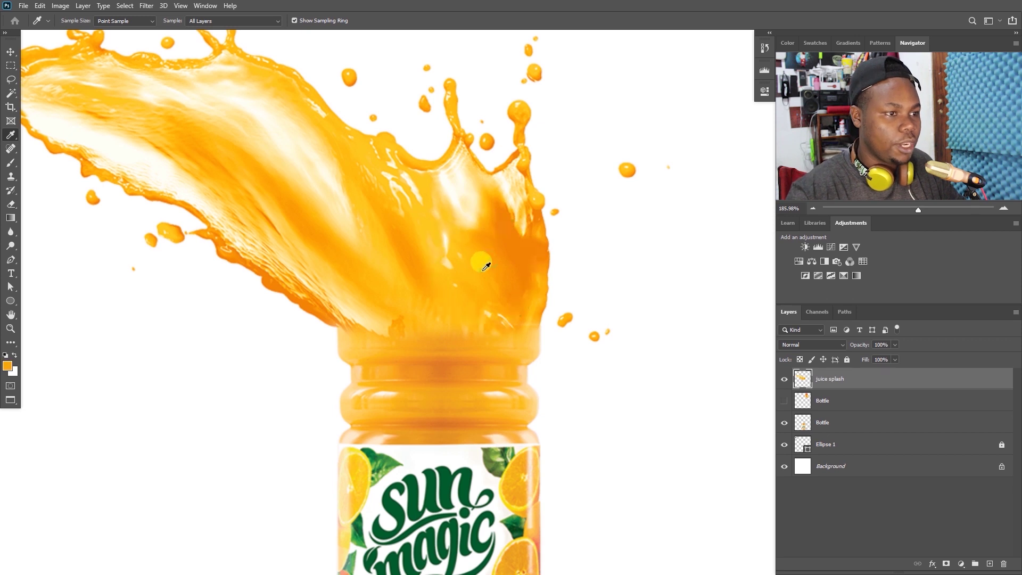
{"action": "key", "text": "b"}
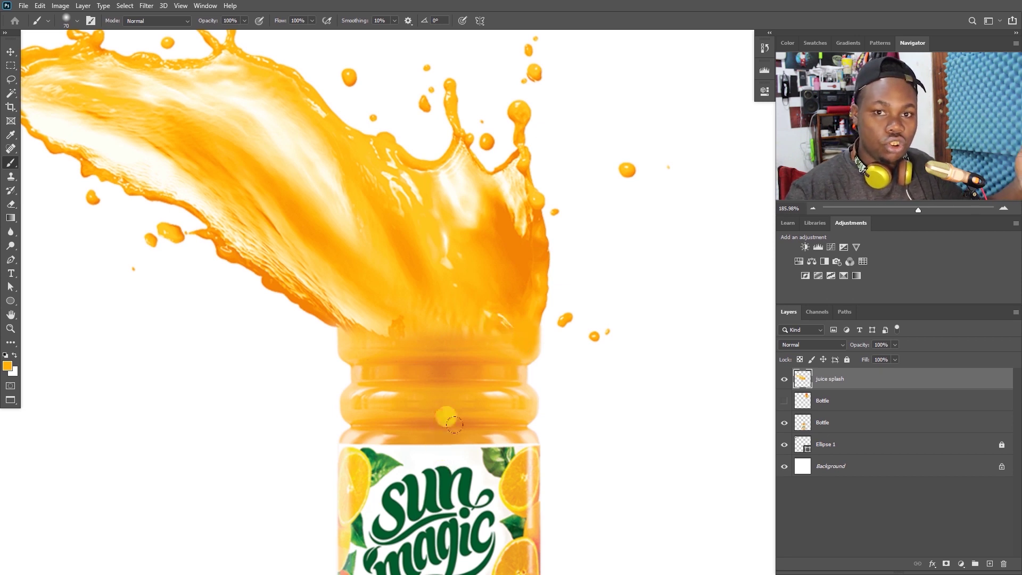
{"action": "key", "text": "i"}
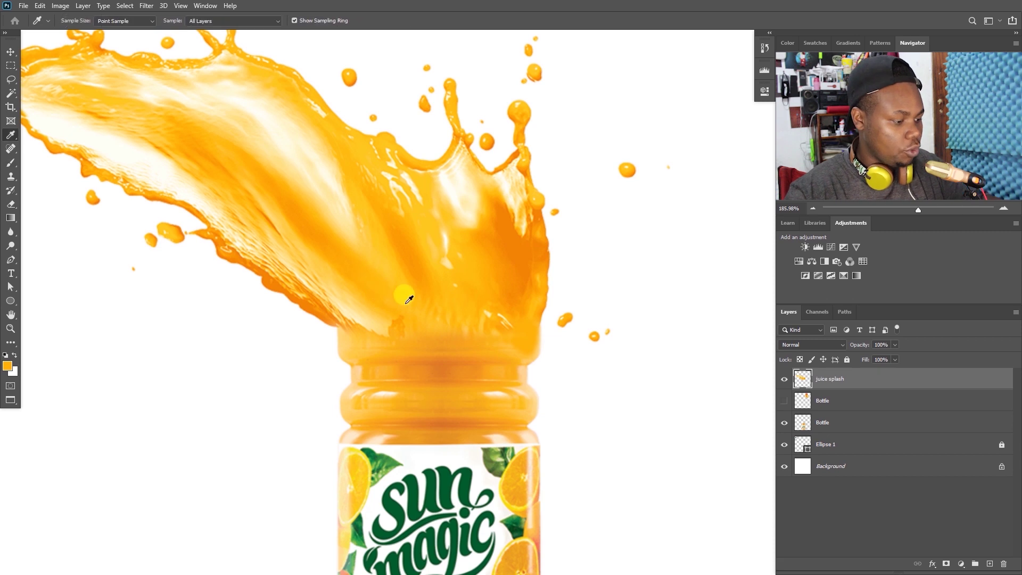
{"action": "left_click", "coordinate": [399, 346]}
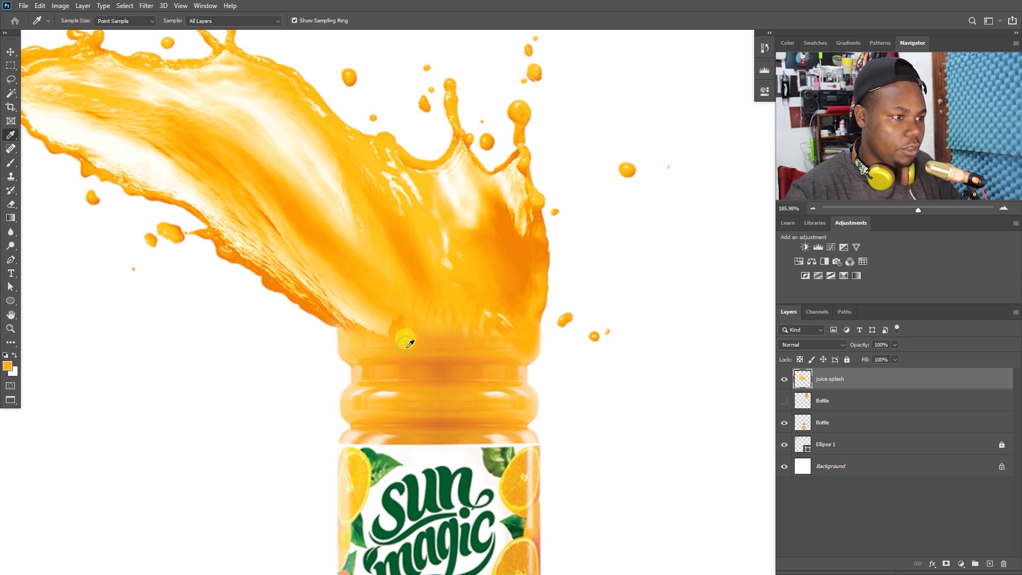
{"action": "key", "text": "b"}
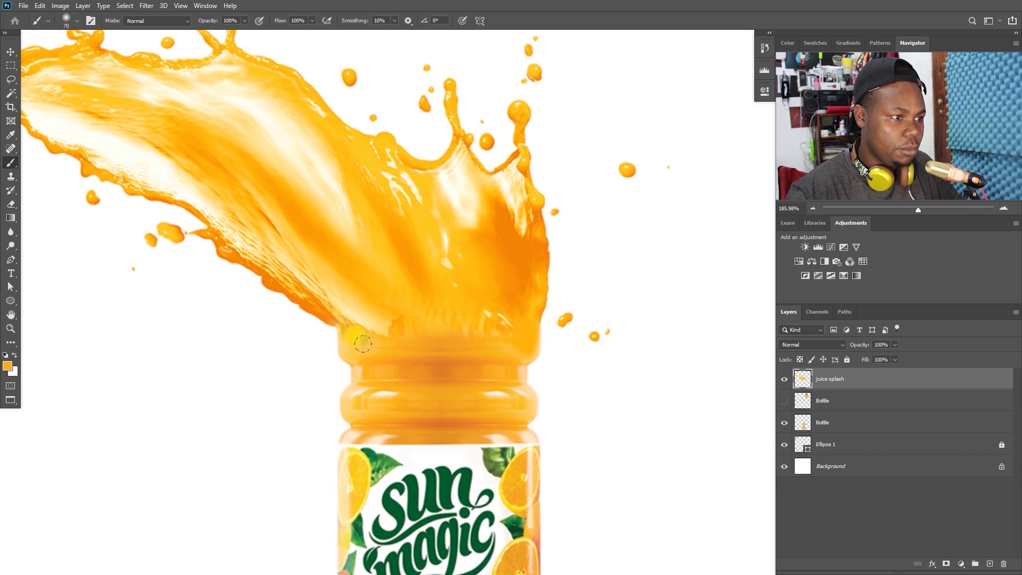
{"action": "key", "text": "z"}
{"action": "scroll", "coordinate": [434, 356], "scroll_direction": "down", "scroll_amount": 5}
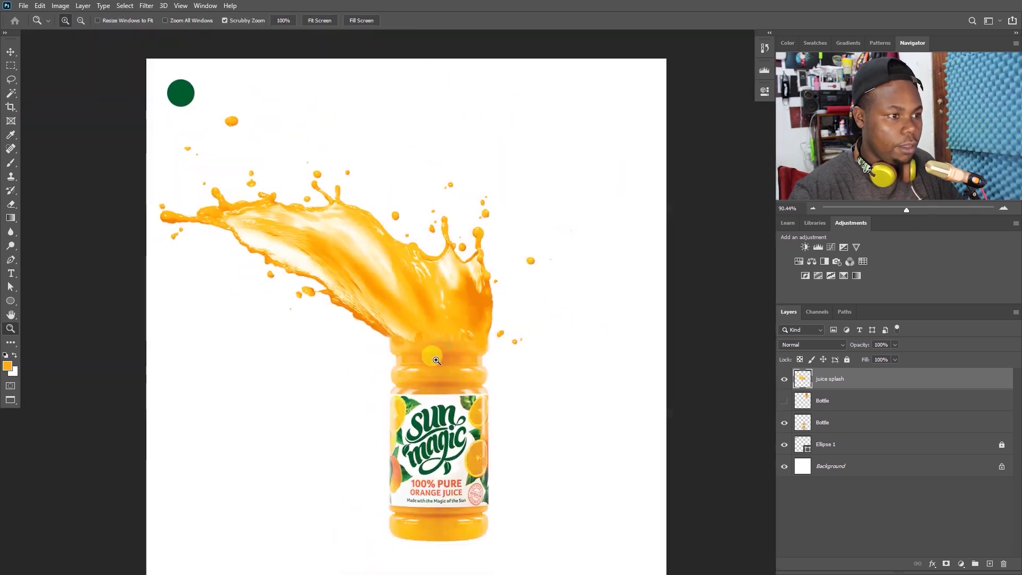
{"action": "scroll", "coordinate": [434, 352], "scroll_direction": "up", "scroll_amount": 5}
{"action": "key", "text": "b"}
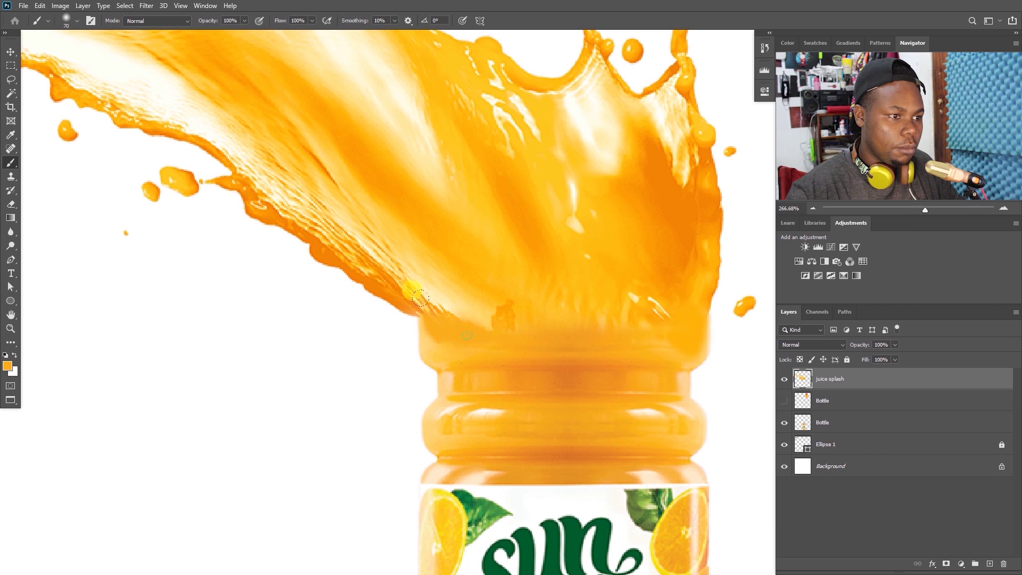
Merge the juice splash layer with the lower bottle layer.
{"action": "key", "text": "z"}
{"action": "scroll", "coordinate": [482, 353], "scroll_direction": "down", "scroll_amount": 6}
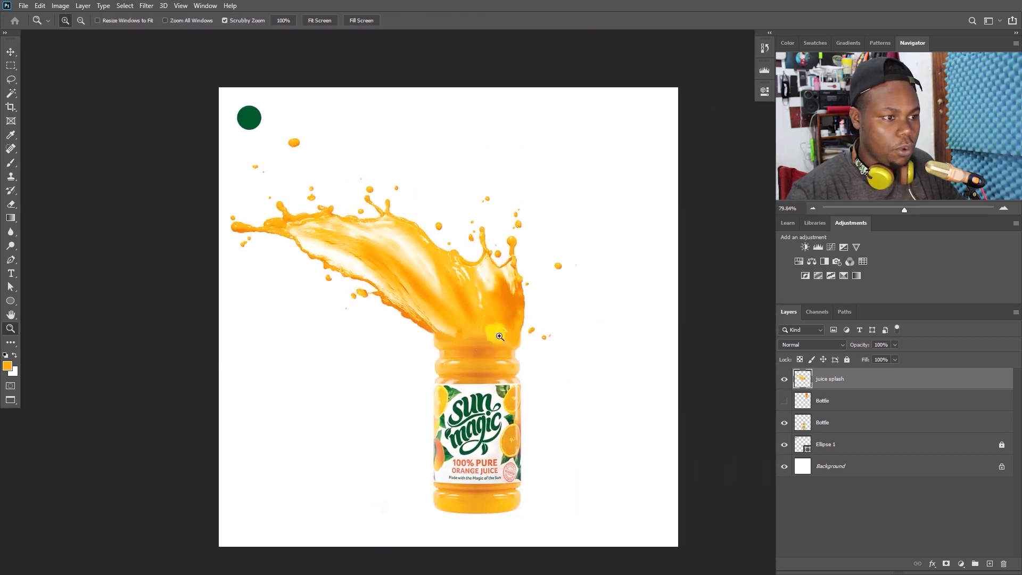
{"action": "key", "text": "v"}
{"action": "left_click", "coordinate": [545, 293], "text": "shift"}
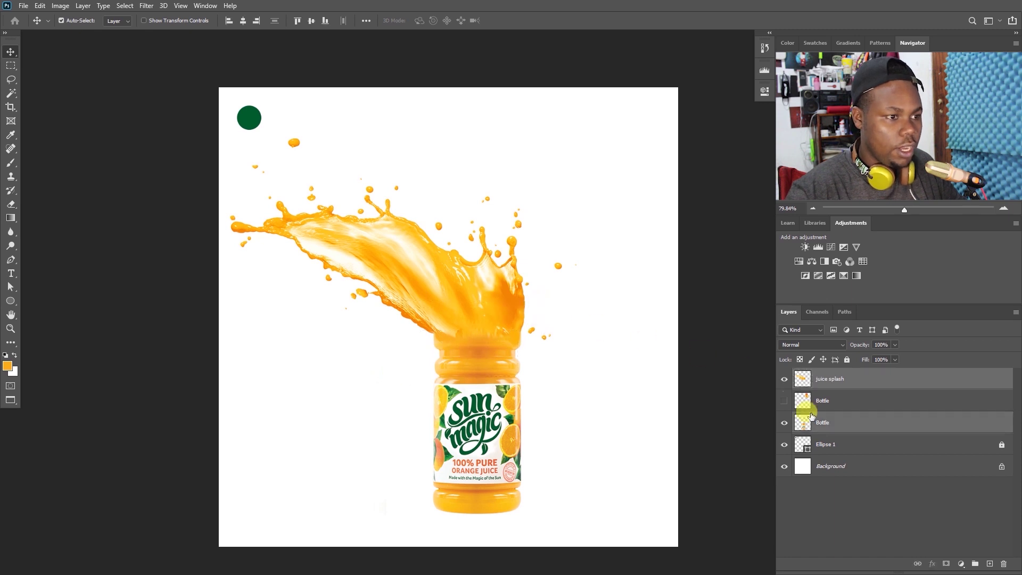
{"action": "right_click", "coordinate": [827, 423]}
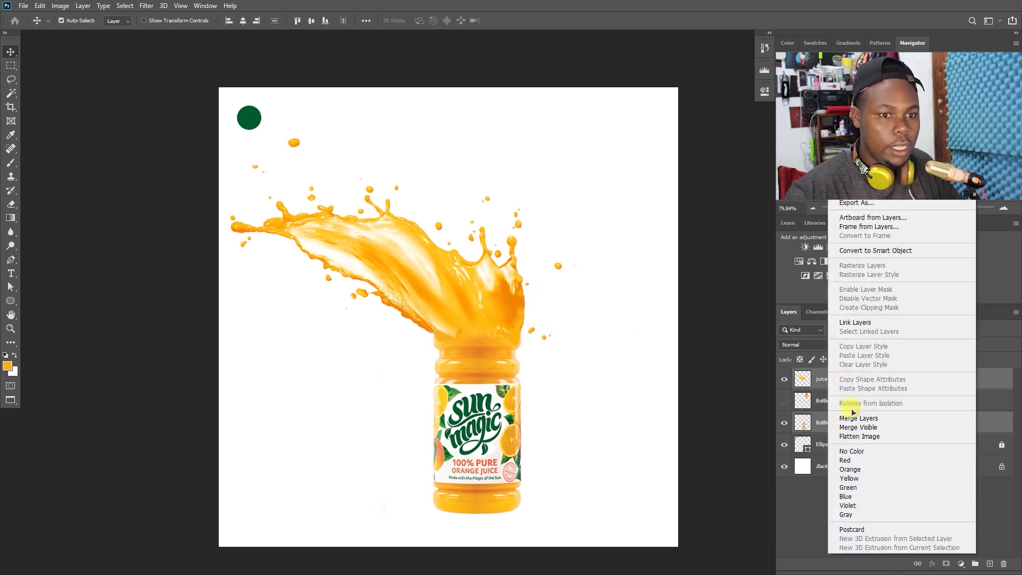
{"action": "left_click", "coordinate": [867, 420]}
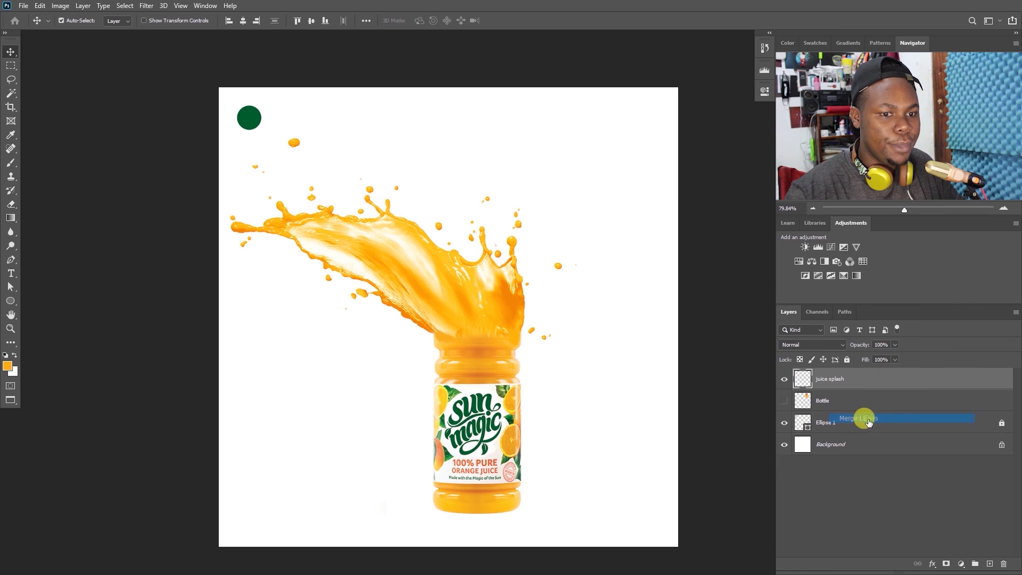
Move the merged bottle and splash down slightly, and restack its layer beneath the bottle top while making that top visible.
{"action": "mouse_move", "coordinate": [471, 336]}
{"action": "left_mouse_down"}
{"action": "mouse_move", "coordinate": [509, 319]}
{"action": "mouse_move", "coordinate": [475, 341]}
{"action": "left_mouse_up"}
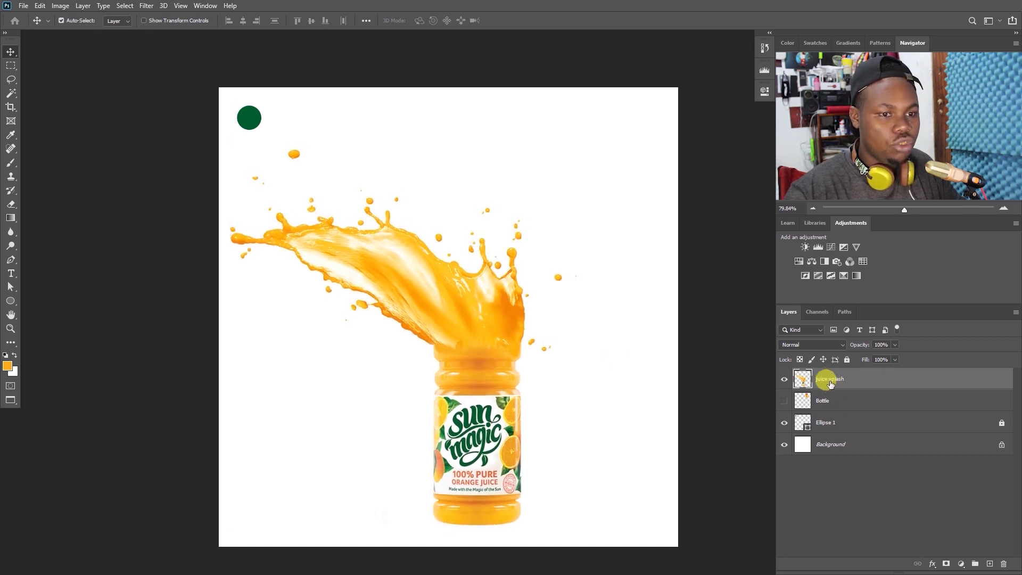
{"action": "left_click_drag", "start_coordinate": [833, 381], "coordinate": [799, 400]}
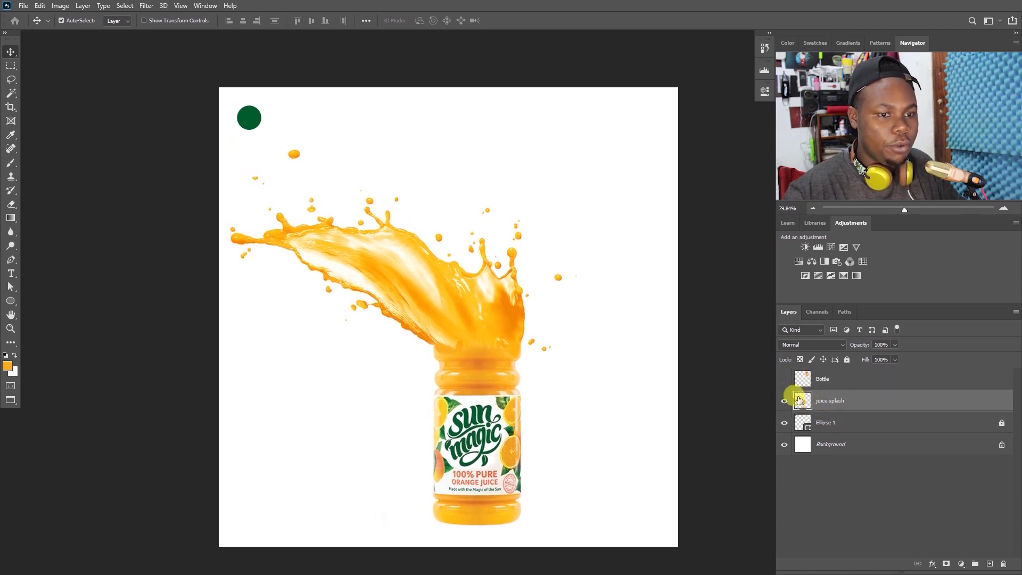
{"action": "left_click", "coordinate": [784, 380]}
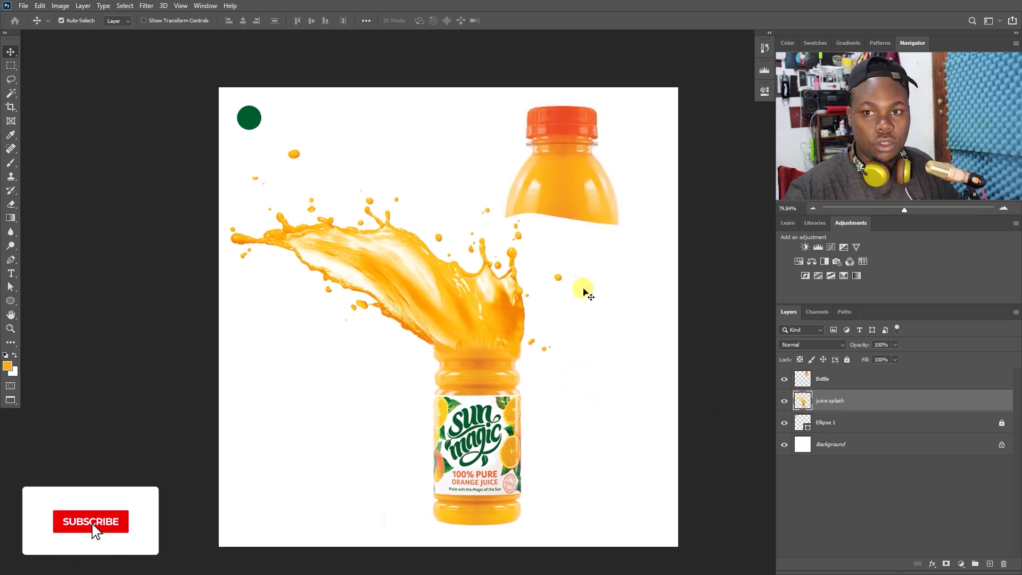
Tilt the bottle top clockwise and place it above the splash.
{"action": "left_click", "coordinate": [582, 205]}
{"action": "key", "text": "ctrl+t"}
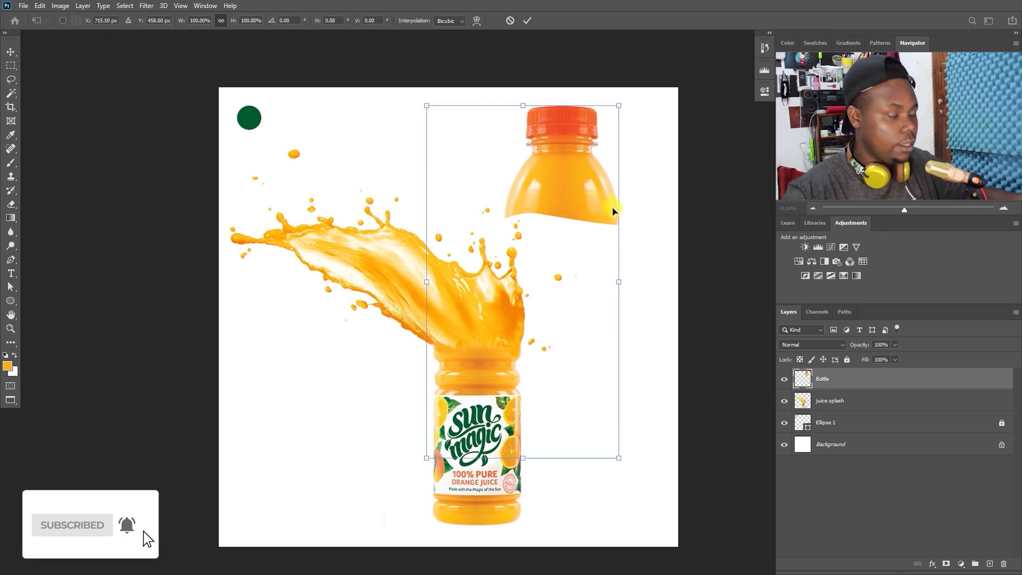
{"action": "left_click_drag", "start_coordinate": [613, 279], "coordinate": [541, 216]}
{"action": "key", "text": "Return"}
Place the juice splash image from the project folder again, scale it down and position it over the bottle top's cut edge.
{"action": "key", "text": "super+Tab"}
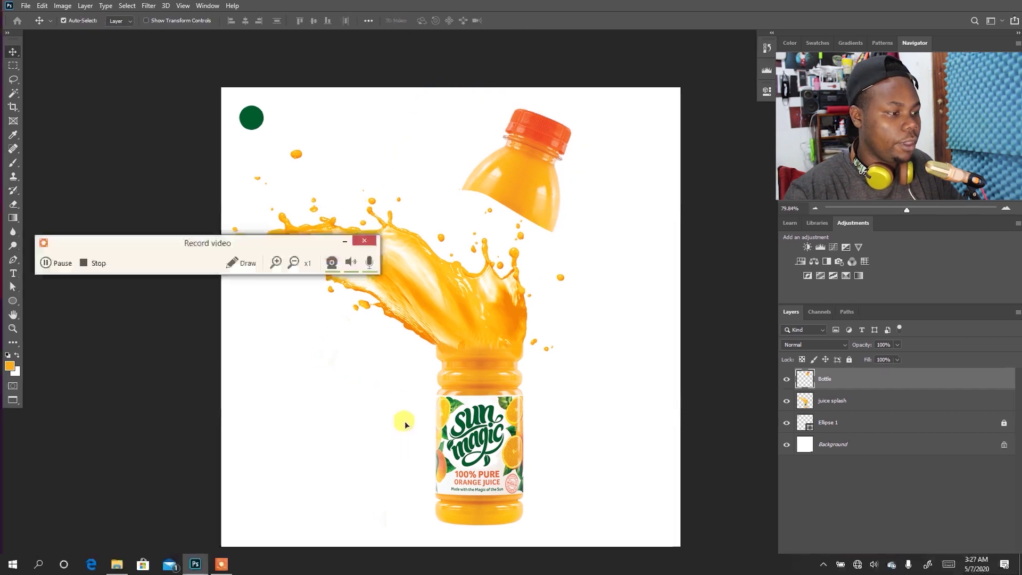
{"action": "key", "text": "Right"}
{"action": "key", "text": "Return"}
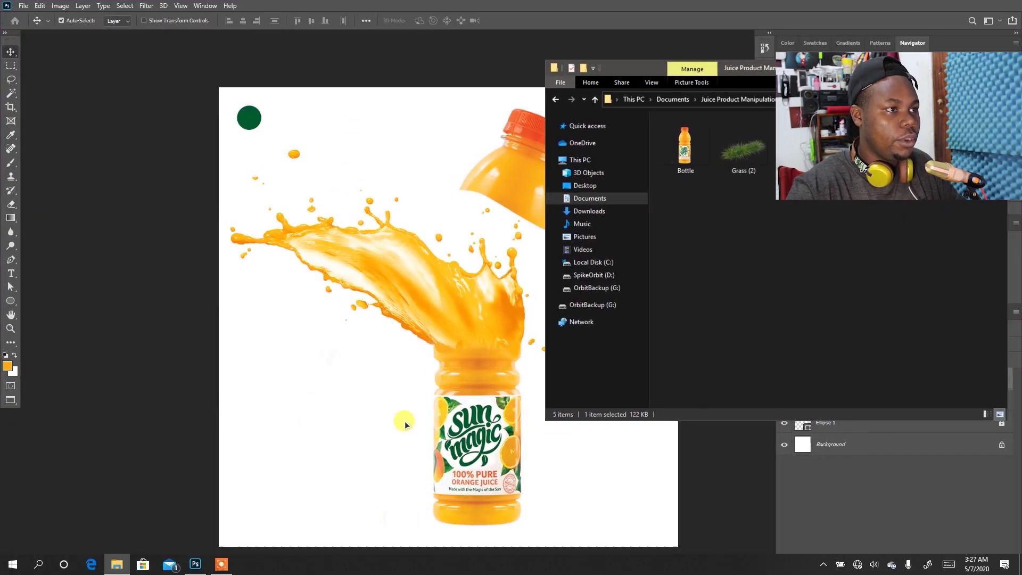
{"action": "left_click_drag", "start_coordinate": [424, 236], "coordinate": [423, 235]}
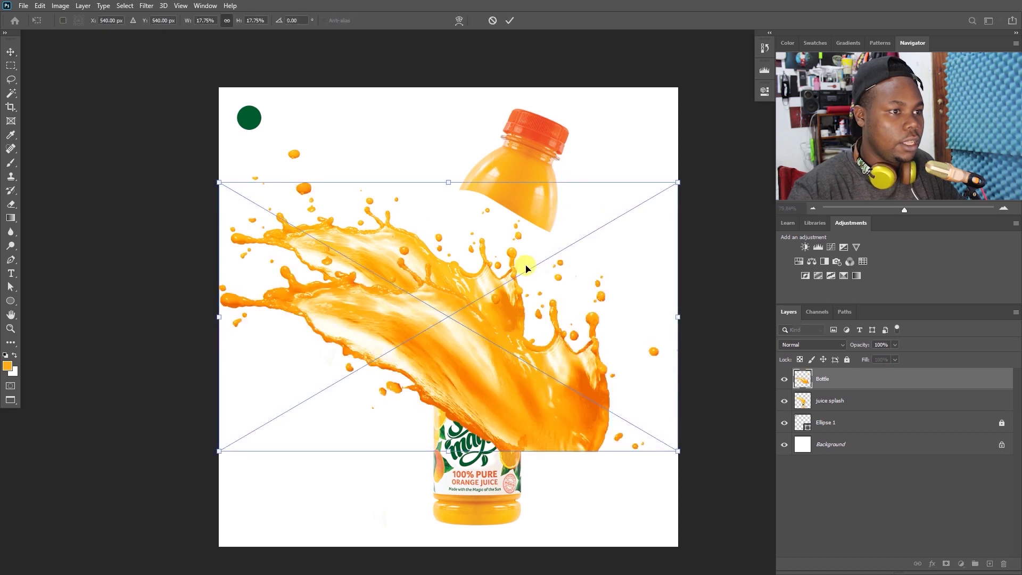
{"action": "left_click_drag", "start_coordinate": [674, 316], "coordinate": [484, 314]}
{"action": "left_click_drag", "start_coordinate": [396, 373], "coordinate": [542, 249]}
{"action": "left_click_drag", "start_coordinate": [634, 265], "coordinate": [606, 249]}
{"action": "key", "text": "Return"}
Duplicate the small juice splash, rotate the copy upside down and position it over the bottle top.
{"action": "left_click_drag", "start_coordinate": [536, 224], "coordinate": [481, 279]}
{"action": "key", "text": "ctrl+t"}
{"action": "left_click_drag", "start_coordinate": [589, 320], "coordinate": [459, 136]}
{"action": "left_click_drag", "start_coordinate": [475, 210], "coordinate": [487, 263]}
{"action": "key", "text": "Return"}
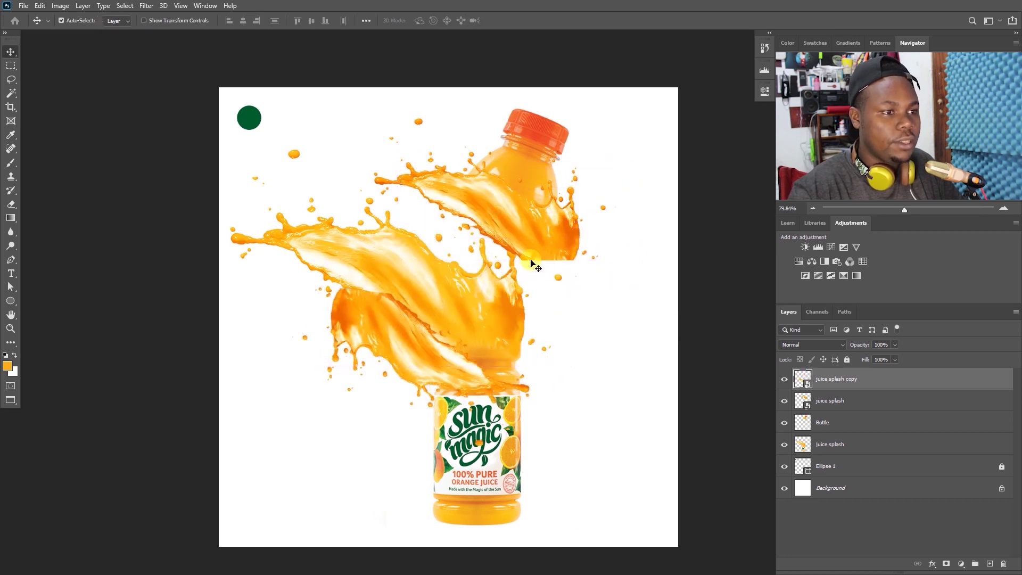
{"action": "left_click_drag", "start_coordinate": [448, 356], "coordinate": [523, 239]}
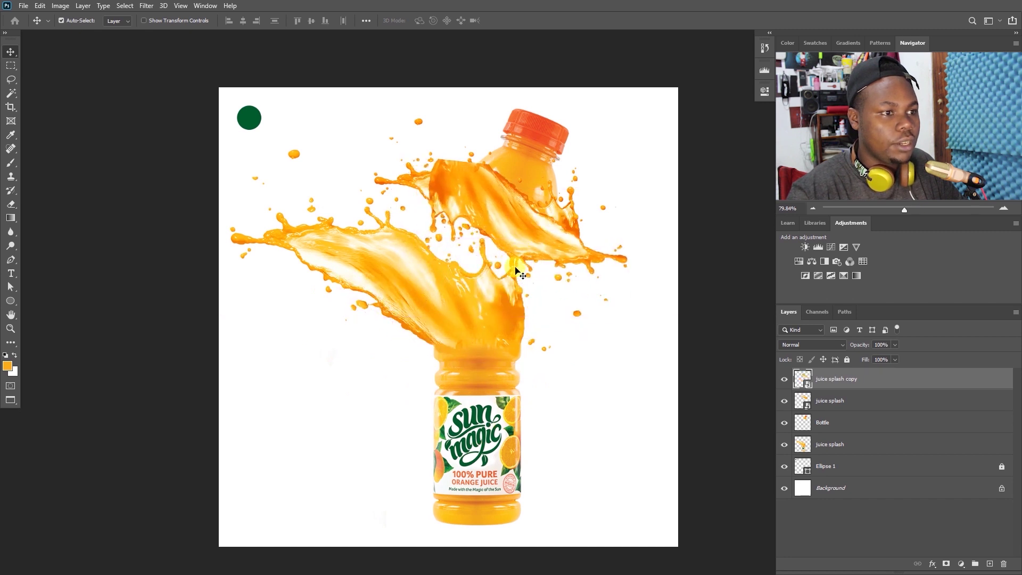
Rasterize the duplicated small juice splash layer and erase its upper part covering the bottle top with a size 100 brush.
{"action": "key", "text": "e"}
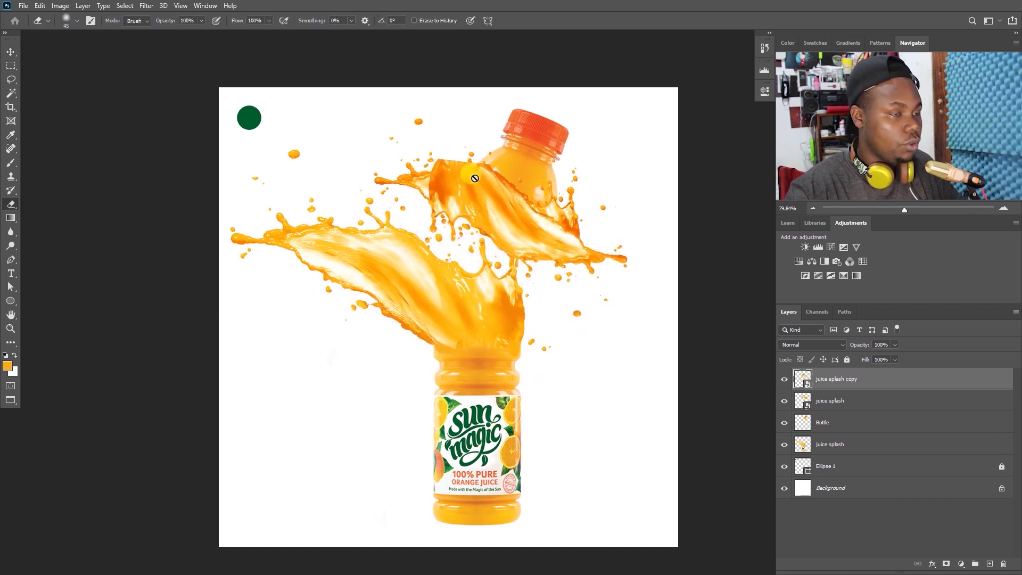
{"action": "right_click", "coordinate": [844, 382]}
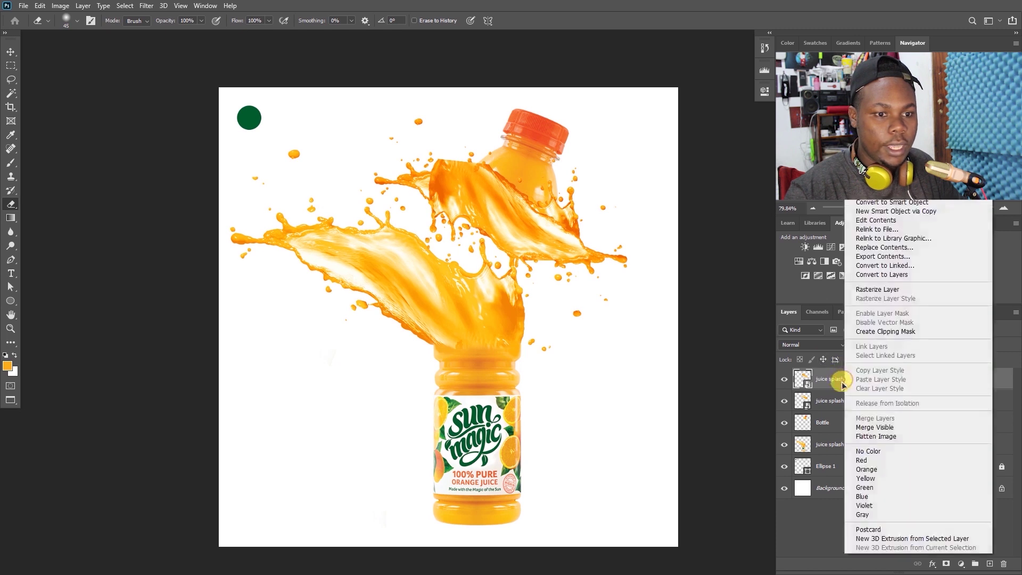
{"action": "left_click", "coordinate": [878, 290]}
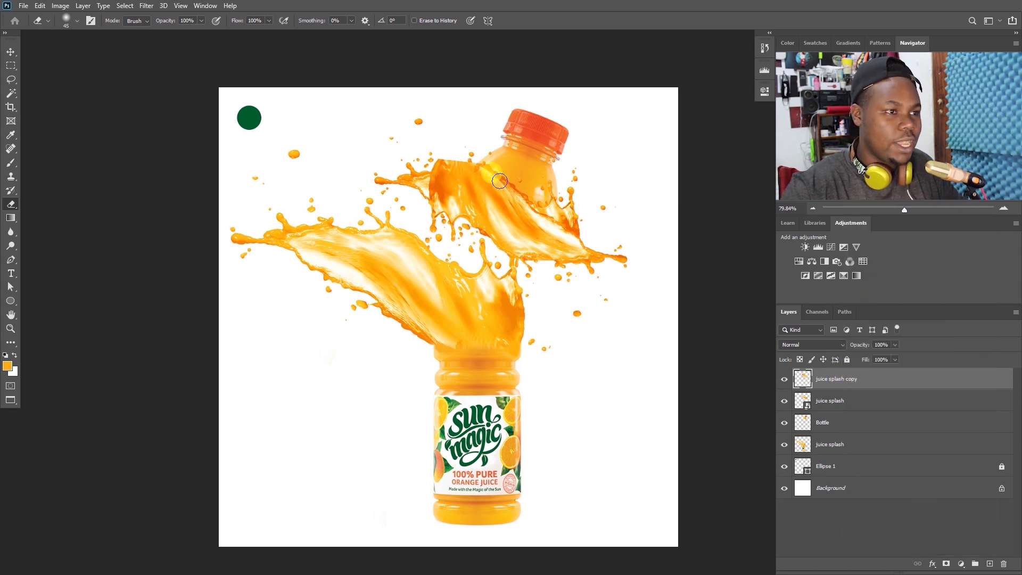
{"action": "key", "text": "bracketright"}
{"action": "key", "text": "bracketright"}
{"action": "key", "text": "bracketright"}
{"action": "mouse_move", "coordinate": [481, 157]}
{"action": "left_mouse_down"}
{"action": "mouse_move", "coordinate": [448, 151]}
{"action": "mouse_move", "coordinate": [434, 166]}
{"action": "mouse_move", "coordinate": [495, 163]}
{"action": "mouse_move", "coordinate": [519, 177]}
{"action": "mouse_move", "coordinate": [430, 160]}
{"action": "mouse_move", "coordinate": [500, 185]}
{"action": "mouse_move", "coordinate": [558, 173]}
{"action": "left_mouse_up"}
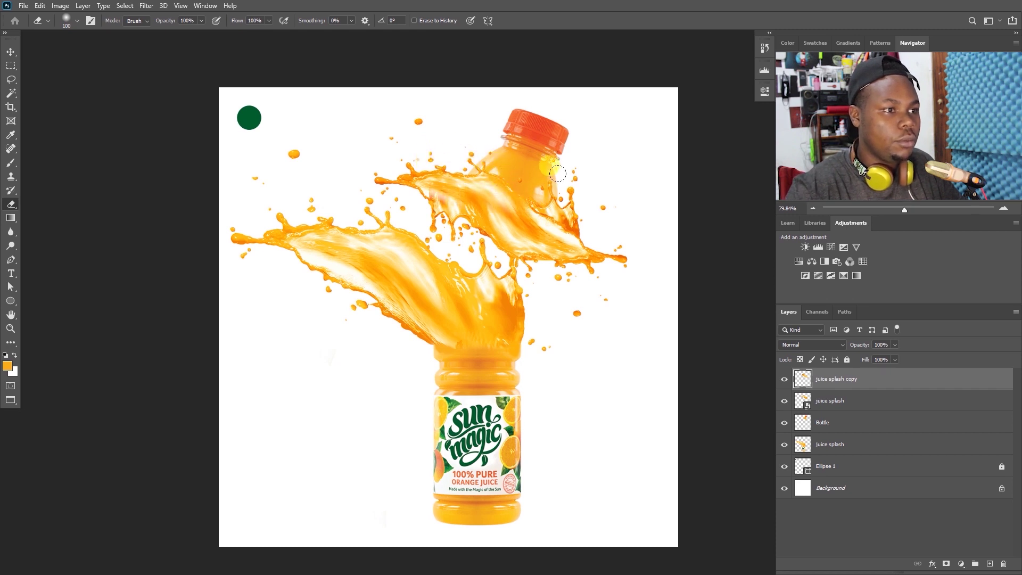
Merge the two small juice splash layers into a single layer.
{"action": "key", "text": "v"}
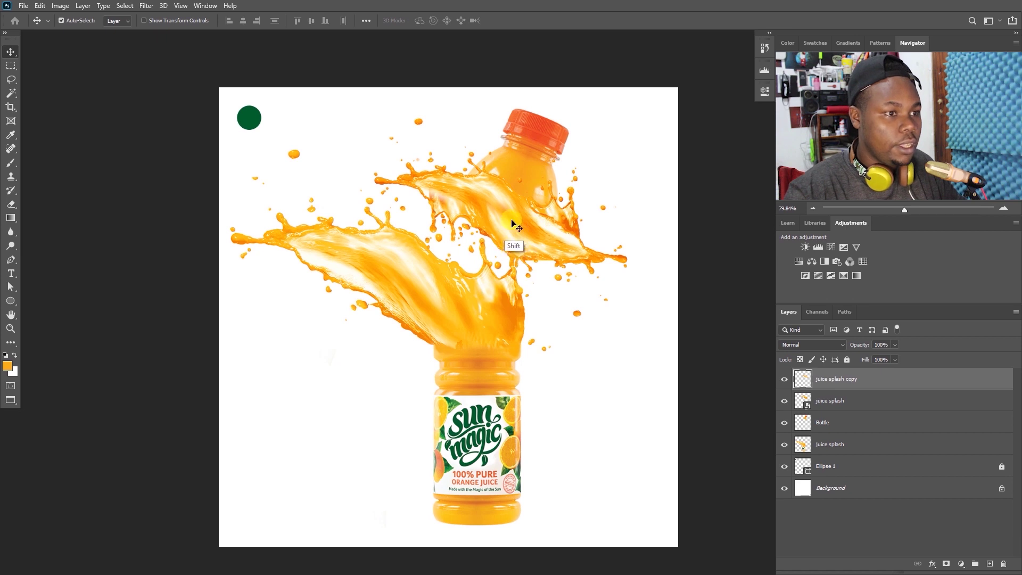
{"action": "left_click", "coordinate": [842, 400], "text": "shift"}
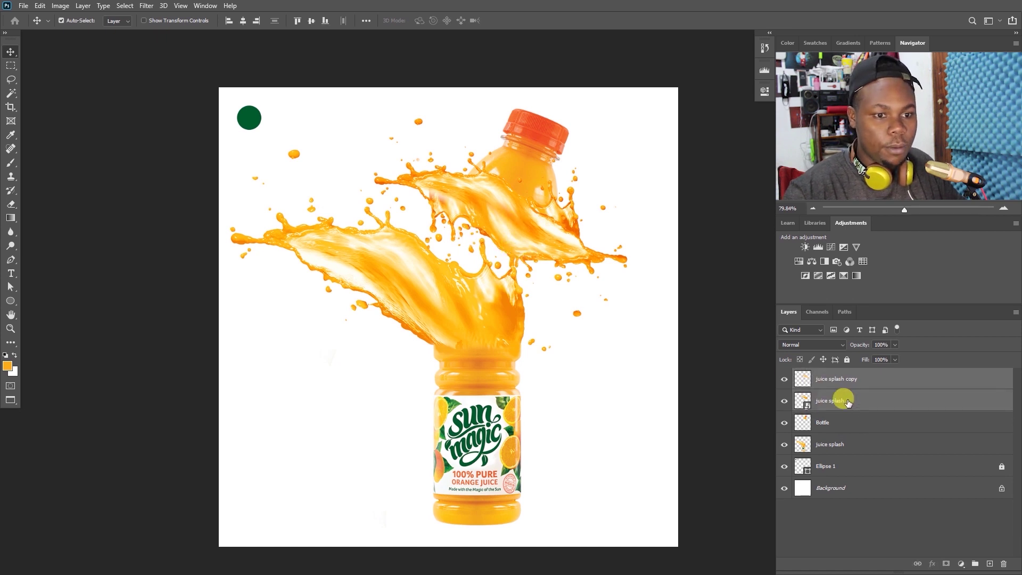
{"action": "right_click", "coordinate": [840, 400]}
{"action": "left_click", "coordinate": [871, 419]}
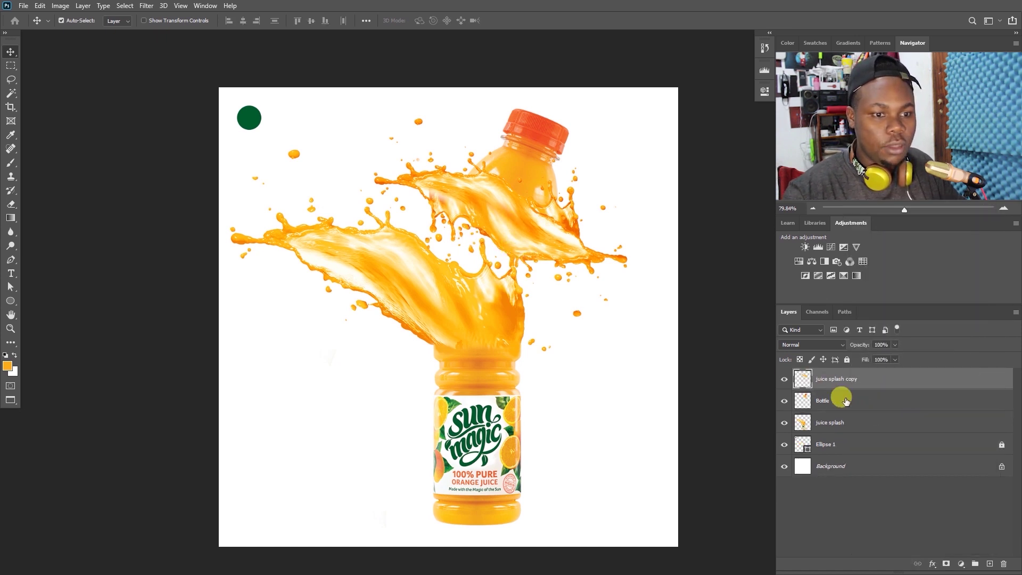
Scale the merged small splash down to about 81% and centre it over the bottle top's cut edge.
{"action": "key", "text": "ctrl+t"}
{"action": "left_click_drag", "start_coordinate": [624, 219], "coordinate": [601, 220]}
{"action": "left_click_drag", "start_coordinate": [540, 229], "coordinate": [551, 230]}
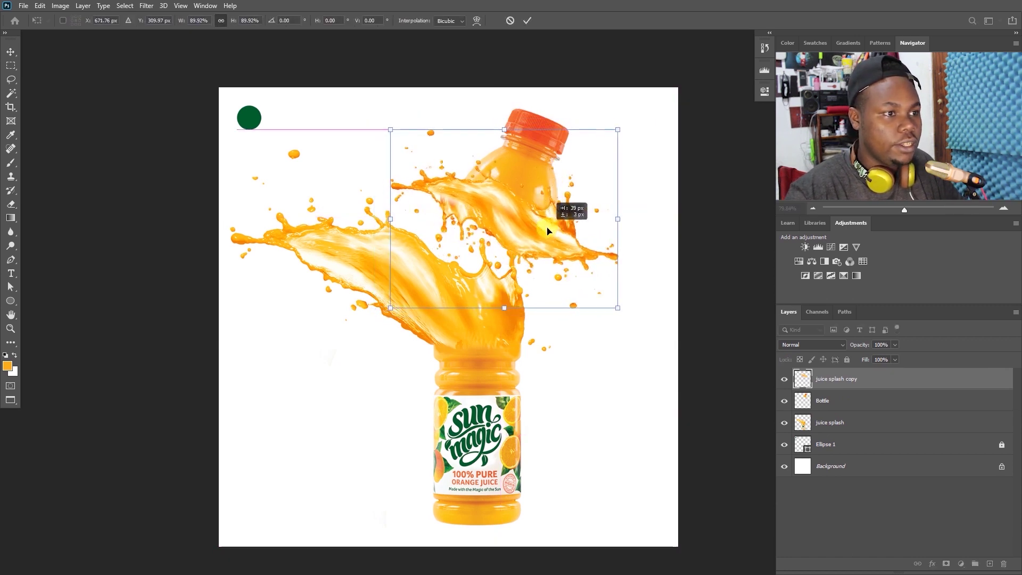
{"action": "left_click_drag", "start_coordinate": [617, 219], "coordinate": [560, 235]}
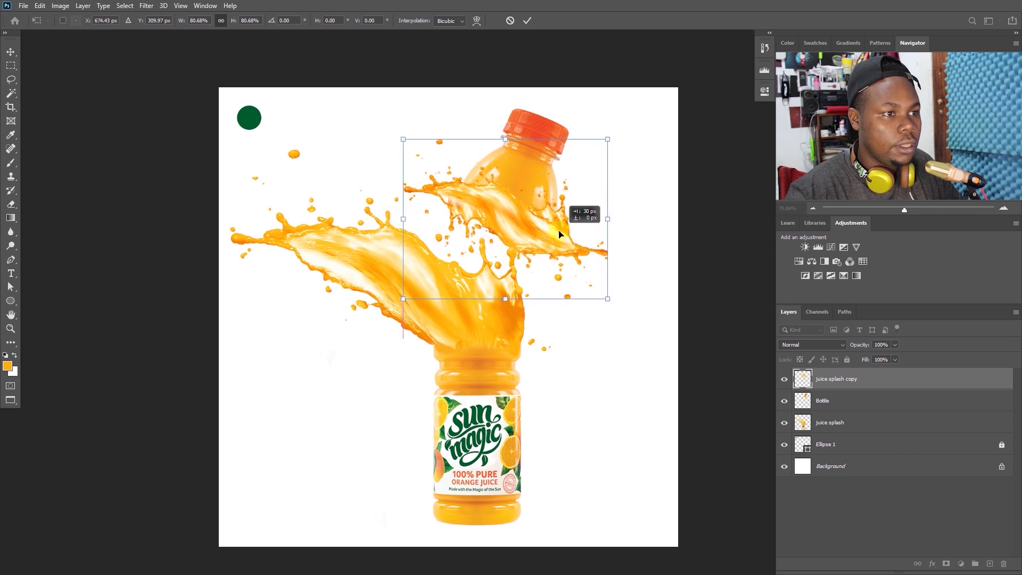
{"action": "key", "text": "Return"}
Nudge the bottle top and its splash up and to the left, and link the two layers.
{"action": "mouse_move", "coordinate": [529, 162]}
{"action": "left_mouse_down"}
{"action": "mouse_move", "coordinate": [535, 146]}
{"action": "mouse_move", "coordinate": [529, 161]}
{"action": "left_mouse_up"}
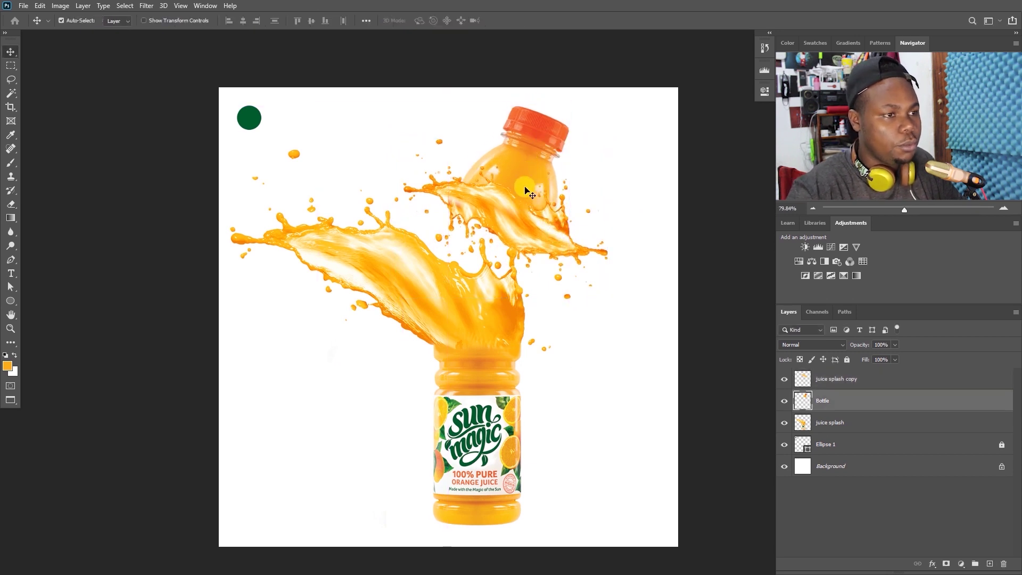
{"action": "mouse_move", "coordinate": [497, 221]}
{"action": "left_mouse_down"}
{"action": "mouse_move", "coordinate": [513, 198]}
{"action": "mouse_move", "coordinate": [497, 213]}
{"action": "left_mouse_up"}
{"action": "left_click", "coordinate": [538, 141], "text": "shift"}
{"action": "mouse_move", "coordinate": [525, 153]}
{"action": "left_mouse_down"}
{"action": "mouse_move", "coordinate": [576, 132]}
{"action": "mouse_move", "coordinate": [519, 156]}
{"action": "mouse_move", "coordinate": [507, 146]}
{"action": "mouse_move", "coordinate": [517, 154]}
{"action": "left_mouse_up"}
{"action": "right_click", "coordinate": [516, 155]}
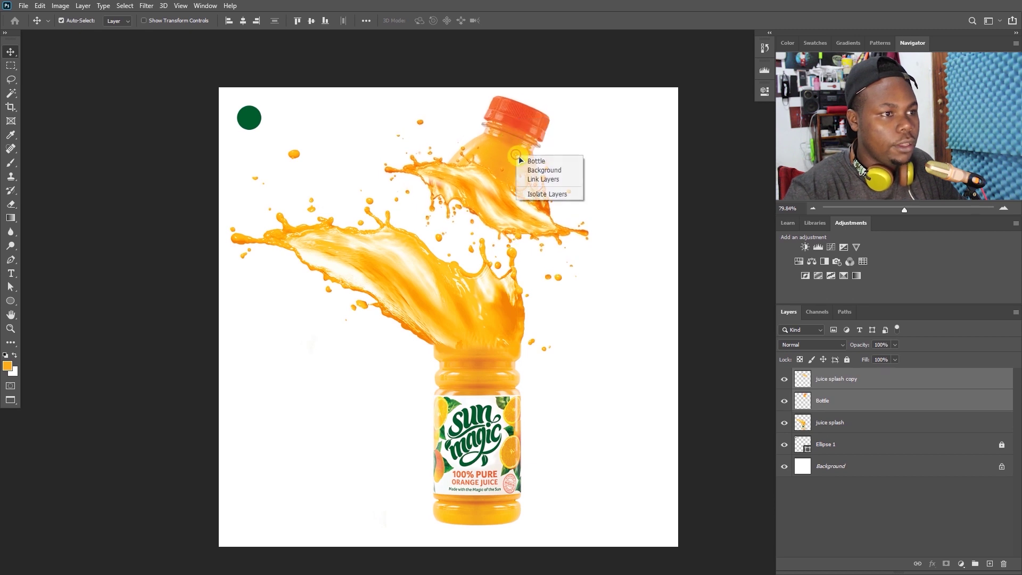
{"action": "left_click", "coordinate": [540, 179]}
{"action": "key", "text": "ctrl"}
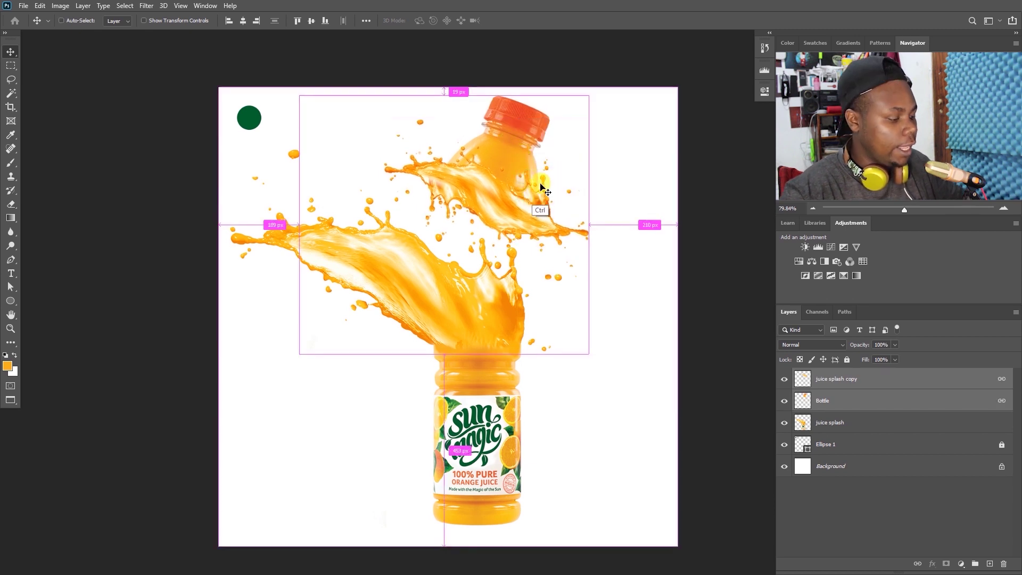
Scale down the linked bottle top and splash, shift them left and move the lower bottle slightly down.
{"action": "key", "text": "ctrl+t"}
{"action": "left_click_drag", "start_coordinate": [596, 235], "coordinate": [576, 246]}
{"action": "key", "text": "Return"}
{"action": "left_click_drag", "start_coordinate": [521, 219], "coordinate": [501, 218]}
{"action": "left_click_drag", "start_coordinate": [480, 355], "coordinate": [476, 367]}
Scale down the bottle, bottle top and both splashes together, and reposition them on the canvas.
{"action": "left_click_drag", "start_coordinate": [338, 415], "coordinate": [529, 218]}
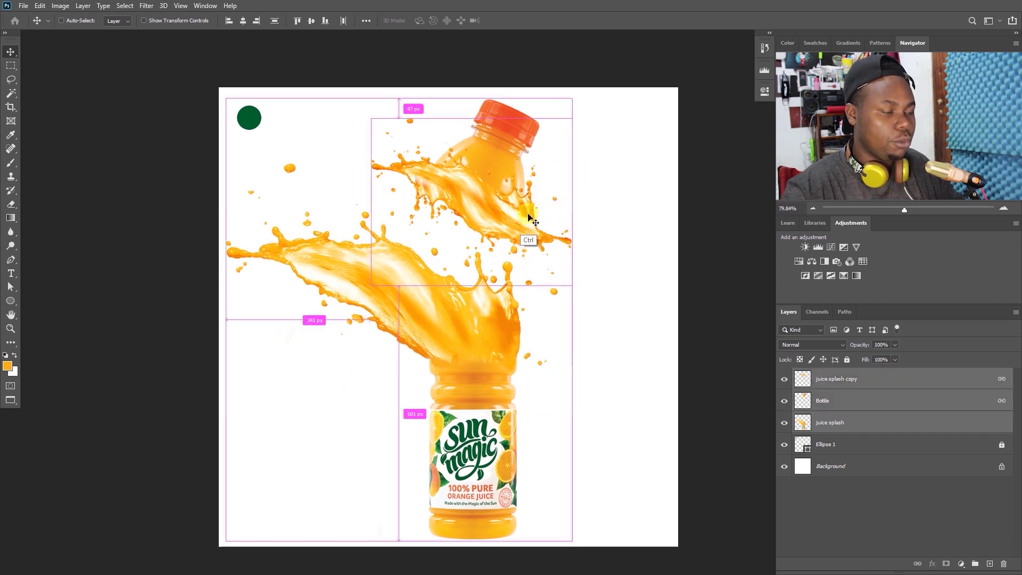
{"action": "key", "text": "ctrl+t"}
{"action": "left_click_drag", "start_coordinate": [571, 94], "coordinate": [546, 128]}
{"action": "key", "text": "Return"}
{"action": "left_click_drag", "start_coordinate": [466, 385], "coordinate": [477, 381]}
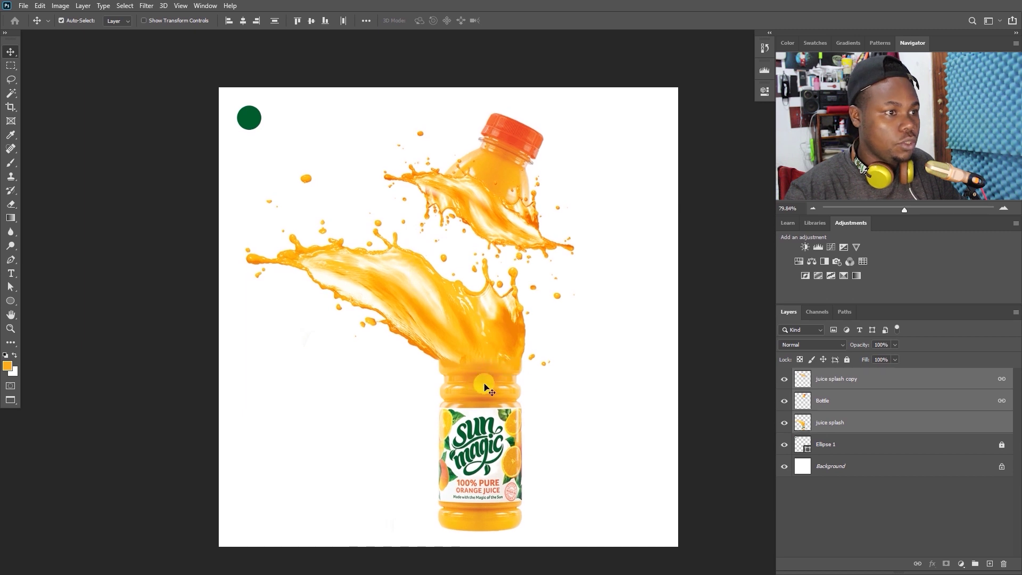
{"action": "left_click", "coordinate": [245, 119]}
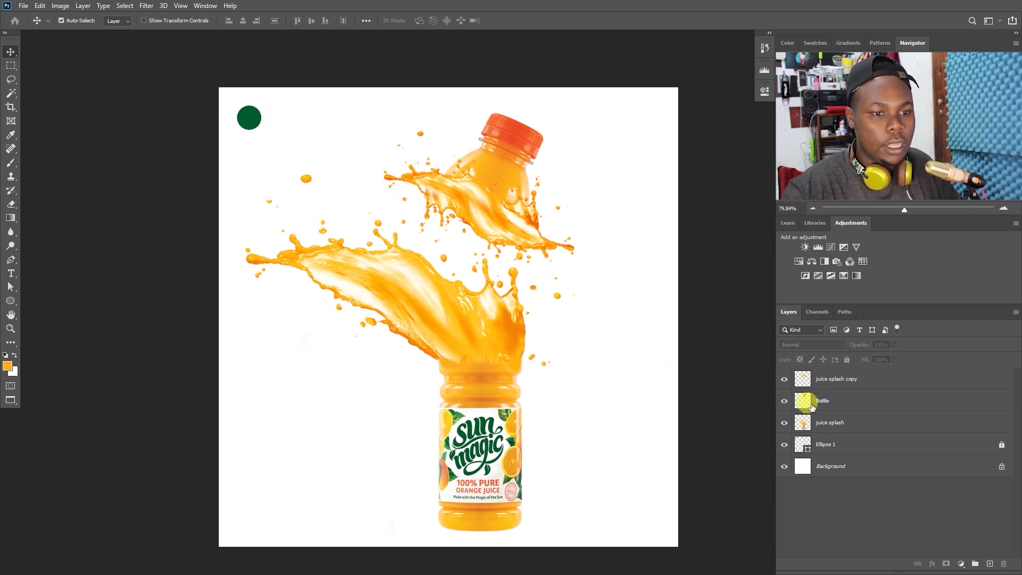
Place the wood image from the project folder at full canvas size.
{"action": "key", "text": "super+Tab"}
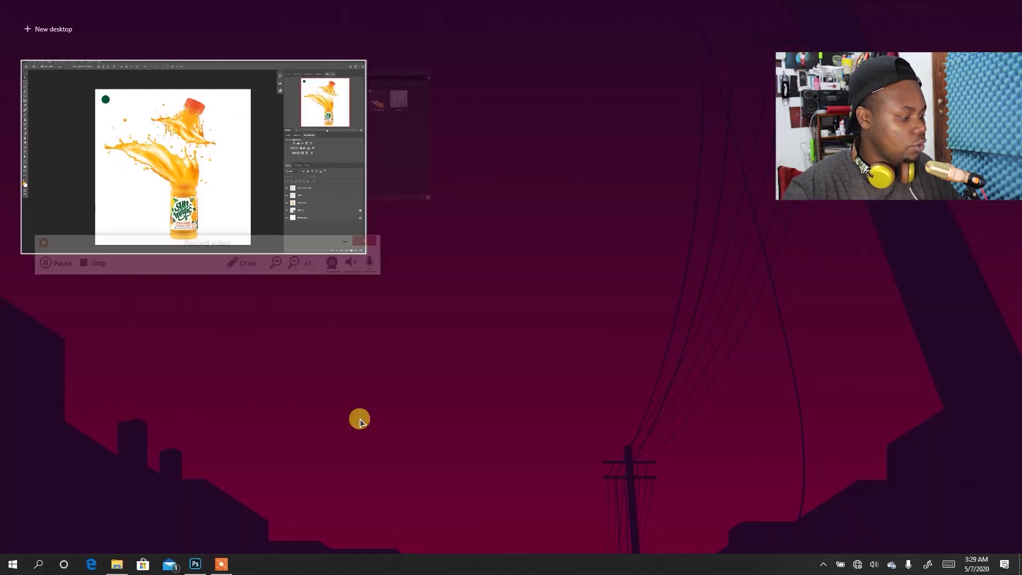
{"action": "key", "text": "Right"}
{"action": "key", "text": "Return"}
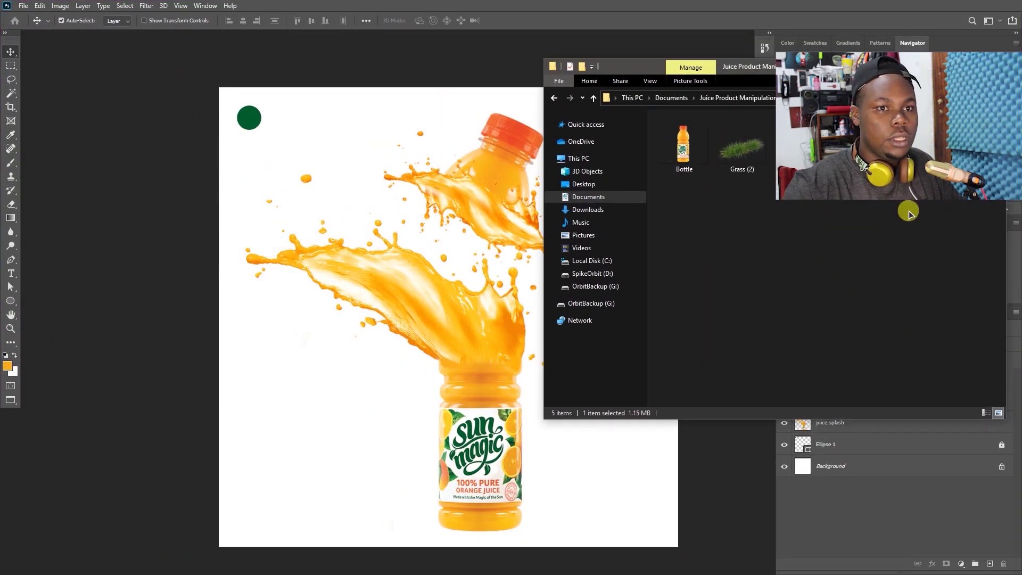
{"action": "left_click", "coordinate": [370, 353]}
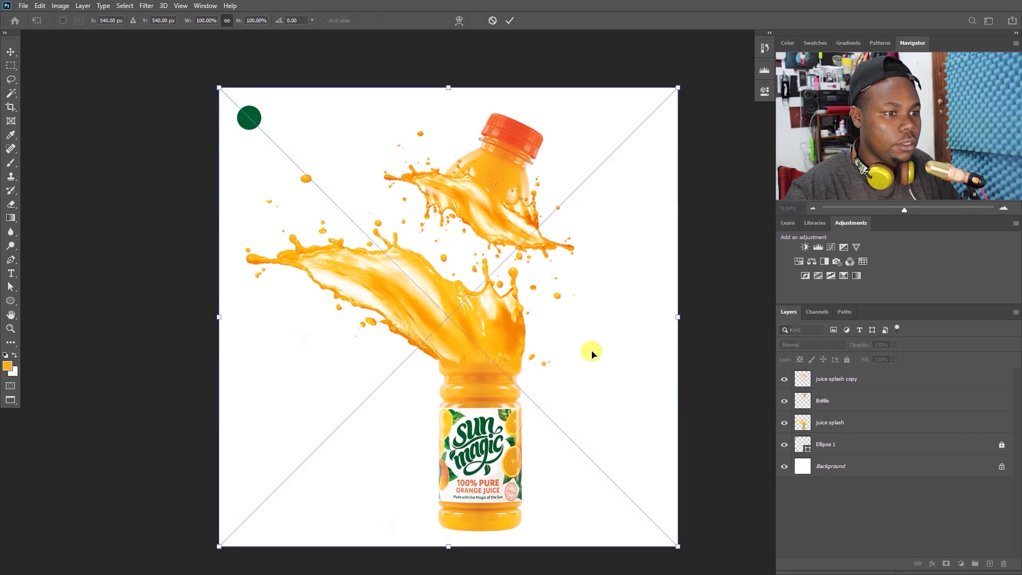
{"action": "key", "text": "Return"}
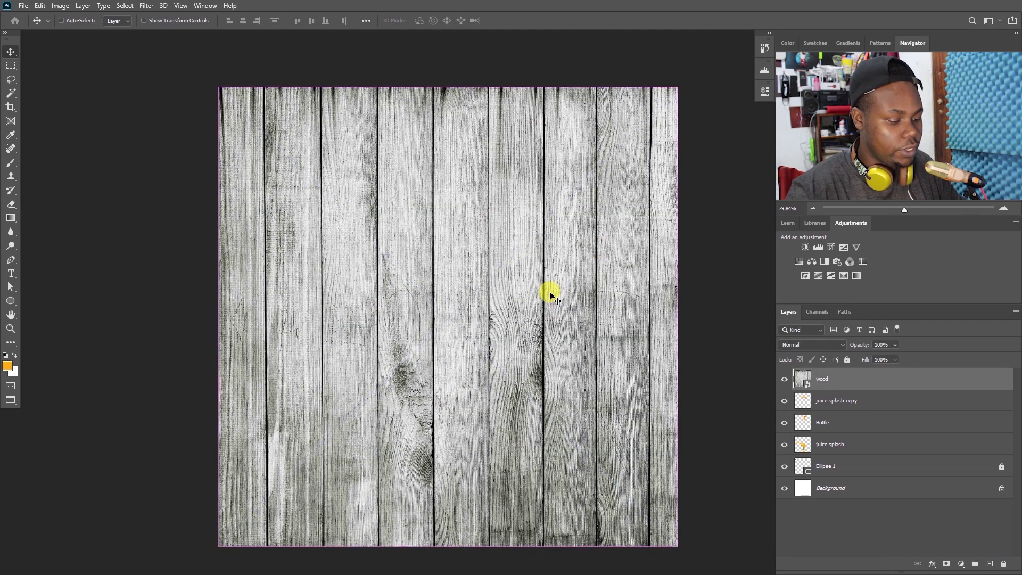
Send the wood layer down to just above the Background layer and lock it.
{"action": "key", "text": "ctrl+bracketleft"}
{"action": "key", "text": "ctrl+bracketleft"}
{"action": "key", "text": "ctrl+bracketleft"}
{"action": "key", "text": "ctrl+bracketleft"}
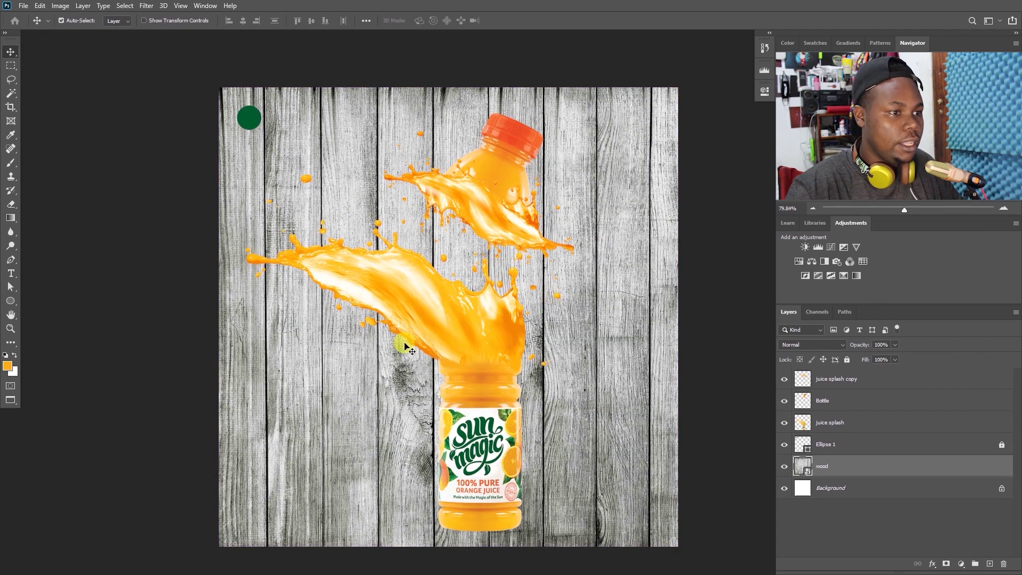
{"action": "left_click_drag", "start_coordinate": [503, 401], "coordinate": [555, 398]}
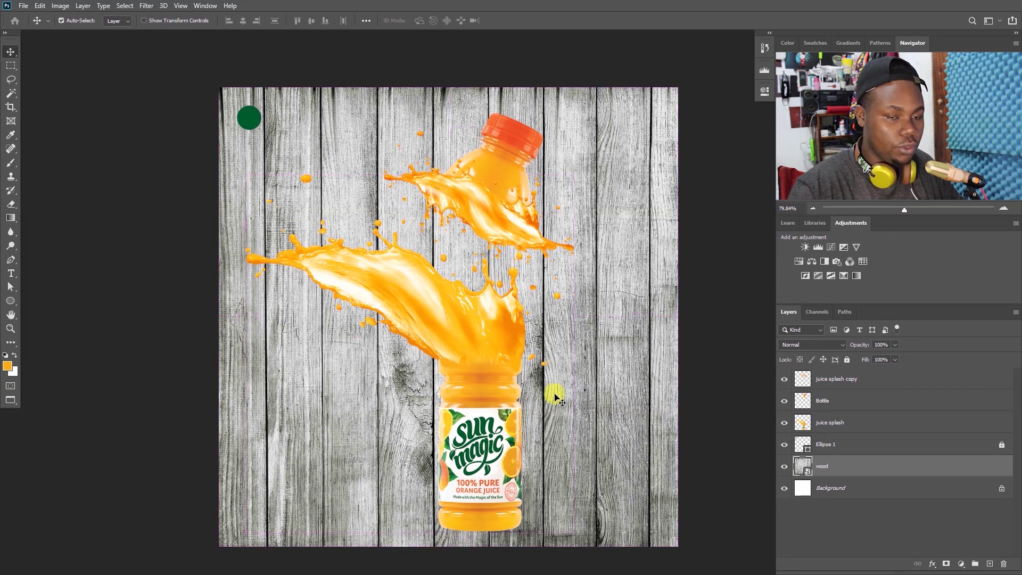
{"action": "left_click", "coordinate": [847, 360]}
Shift the whole bottle composition slightly left, and move the linked bottle top and splash down to the right.
{"action": "left_click", "coordinate": [497, 353]}
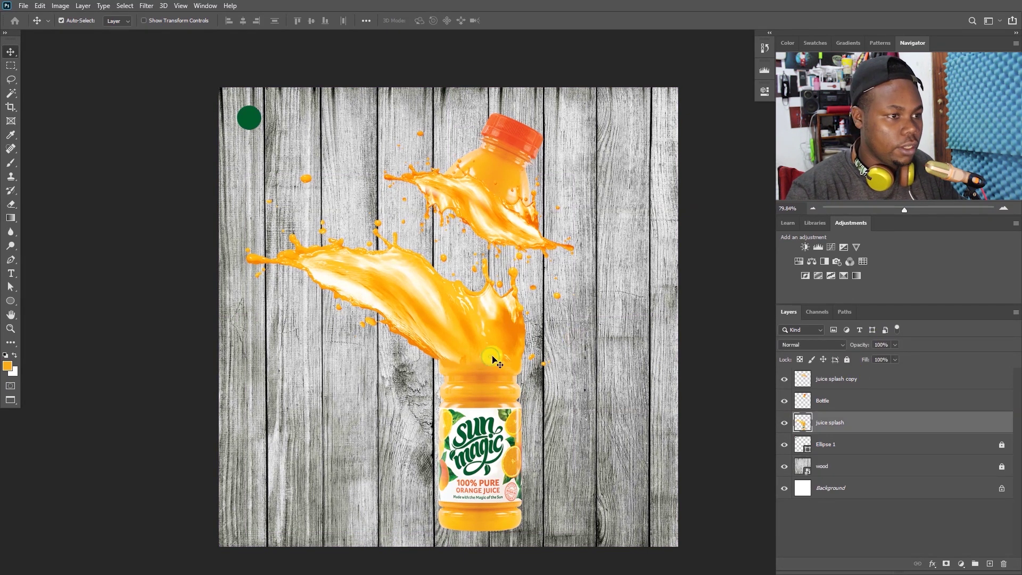
{"action": "left_click", "coordinate": [512, 254], "text": "shift"}
{"action": "left_click_drag", "start_coordinate": [499, 370], "coordinate": [485, 371]}
{"action": "left_click", "coordinate": [589, 351]}
{"action": "left_click_drag", "start_coordinate": [499, 206], "coordinate": [532, 229]}
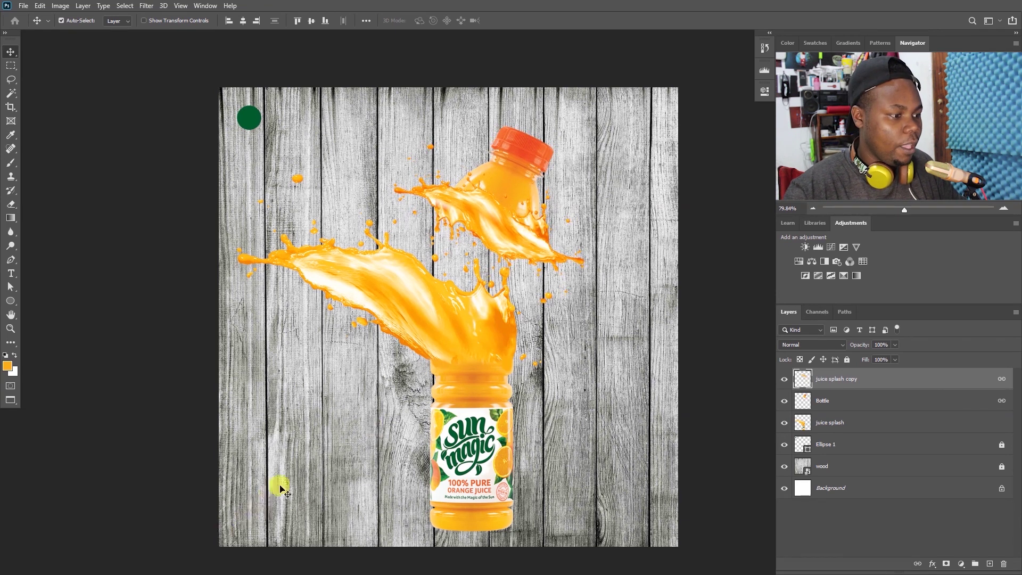
Place the Grass image from the project folder and scale it down.
{"action": "key", "text": "super+Tab"}
{"action": "left_click", "coordinate": [349, 134]}
{"action": "left_click_drag", "start_coordinate": [766, 170], "coordinate": [398, 414]}
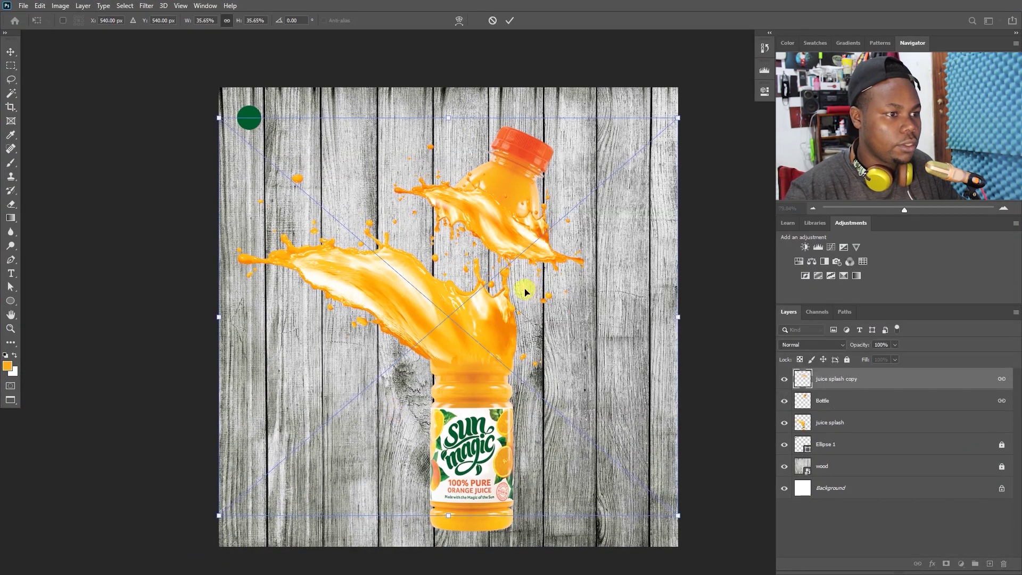
{"action": "left_click_drag", "start_coordinate": [449, 114], "coordinate": [448, 255]}
{"action": "key", "text": "Return"}
Move the grass platform to the canvas's lower edge at the bottle's base and scale it to 21.80%.
{"action": "left_click_drag", "start_coordinate": [453, 264], "coordinate": [531, 524]}
{"action": "left_click", "coordinate": [486, 481], "text": "shift"}
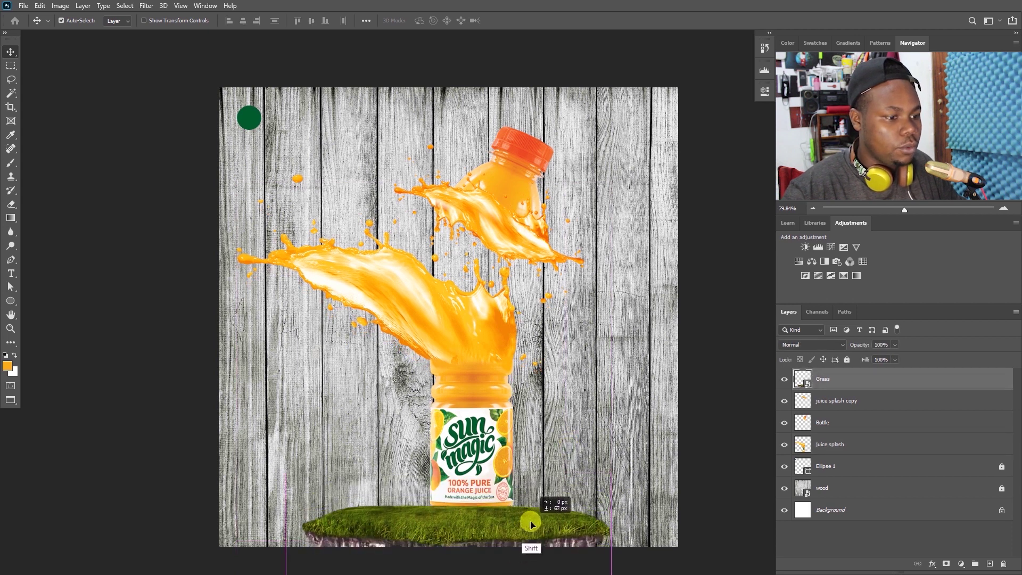
{"action": "key", "text": "ctrl+t"}
{"action": "left_click_drag", "start_coordinate": [614, 524], "coordinate": [561, 527]}
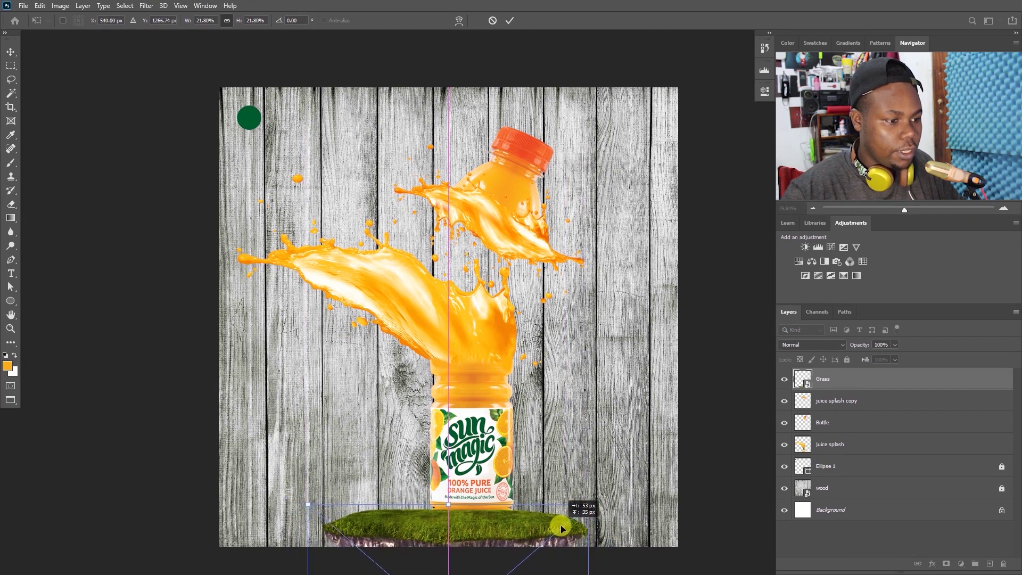
{"action": "key", "text": "Return"}
Restack the Grass layer behind the bottle, directly above the wood layer.
{"action": "key", "text": "ctrl+["}
{"action": "key", "text": "ctrl+["}
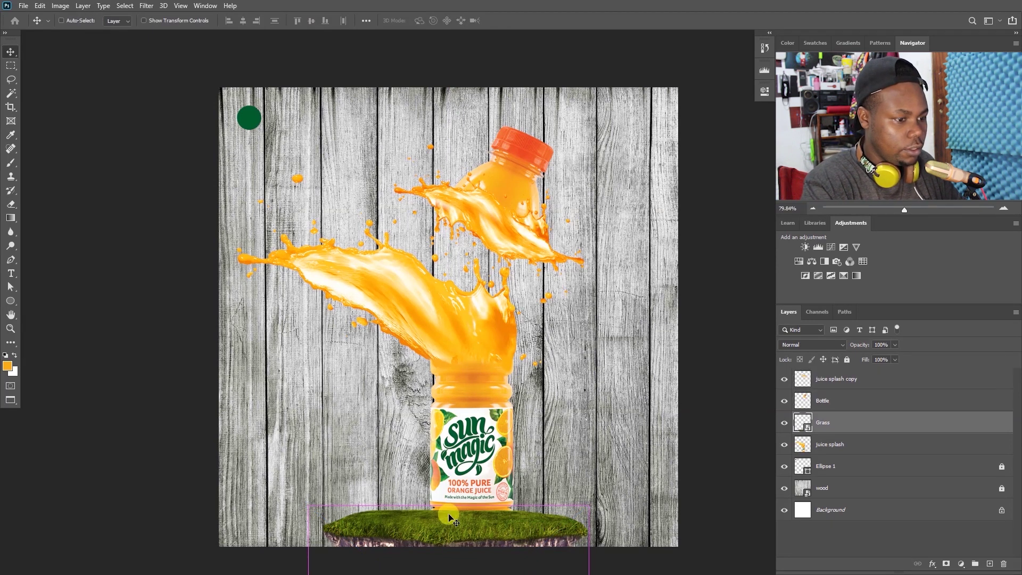
{"action": "key", "text": "ctrl+["}
{"action": "key", "text": "ctrl+["}
{"action": "key", "text": "ctrl+["}
{"action": "key", "text": "ctrl+]"}
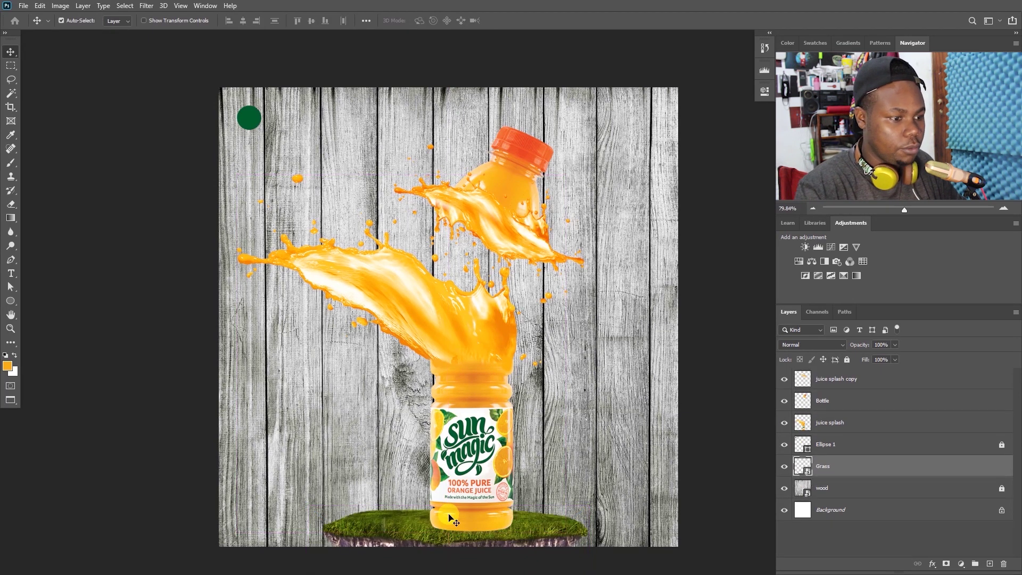
Move the bottle, bottle top and splashes together slightly up and left so the bottle stands on the grass.
{"action": "left_click", "coordinate": [469, 373]}
{"action": "left_click", "coordinate": [519, 229], "text": "shift"}
{"action": "left_click_drag", "start_coordinate": [471, 378], "coordinate": [461, 372]}
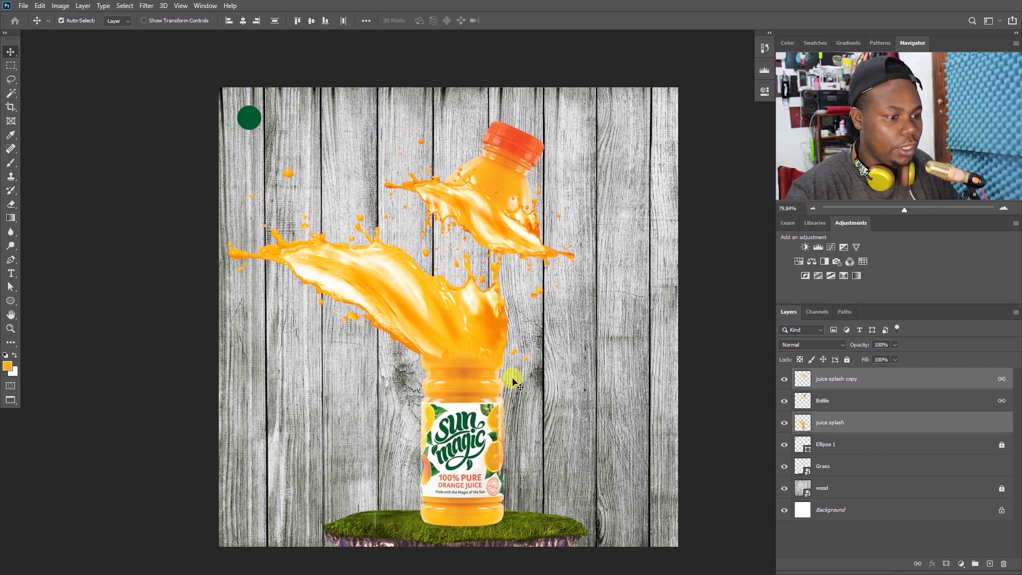
{"action": "left_click", "coordinate": [559, 372]}
{"action": "left_click", "coordinate": [449, 482]}
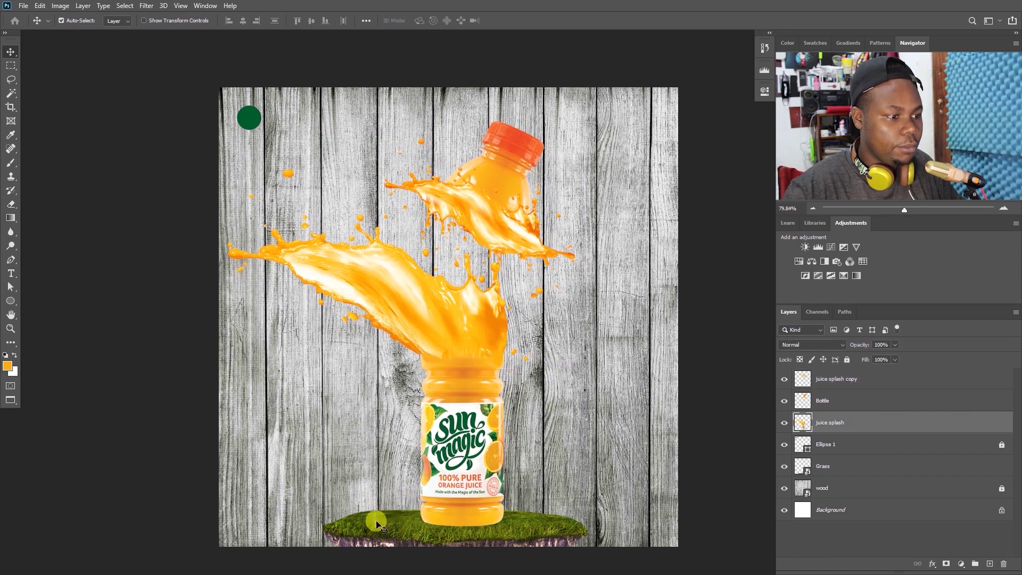
{"action": "key", "text": "e"}
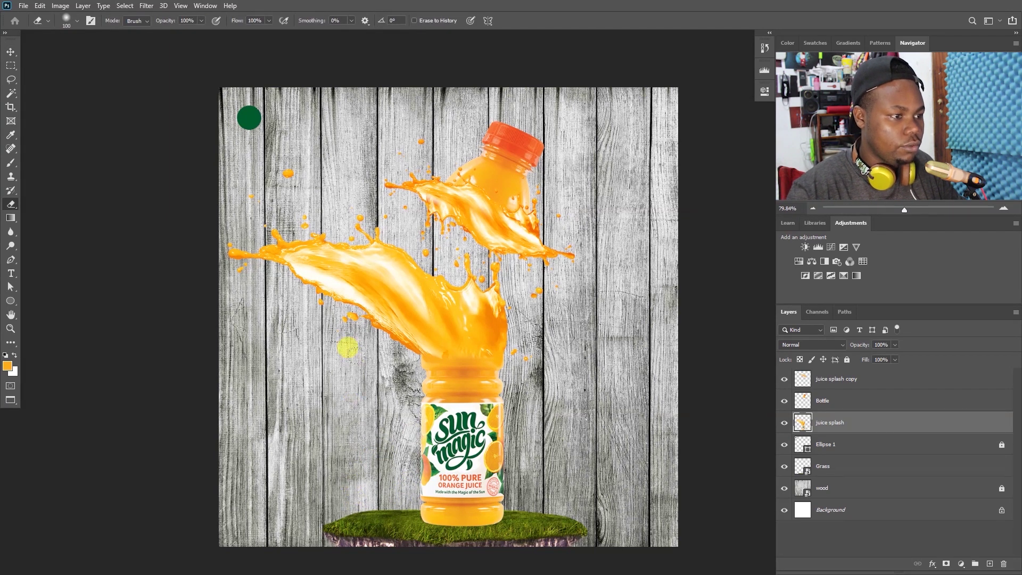
{"action": "key", "text": "v"}
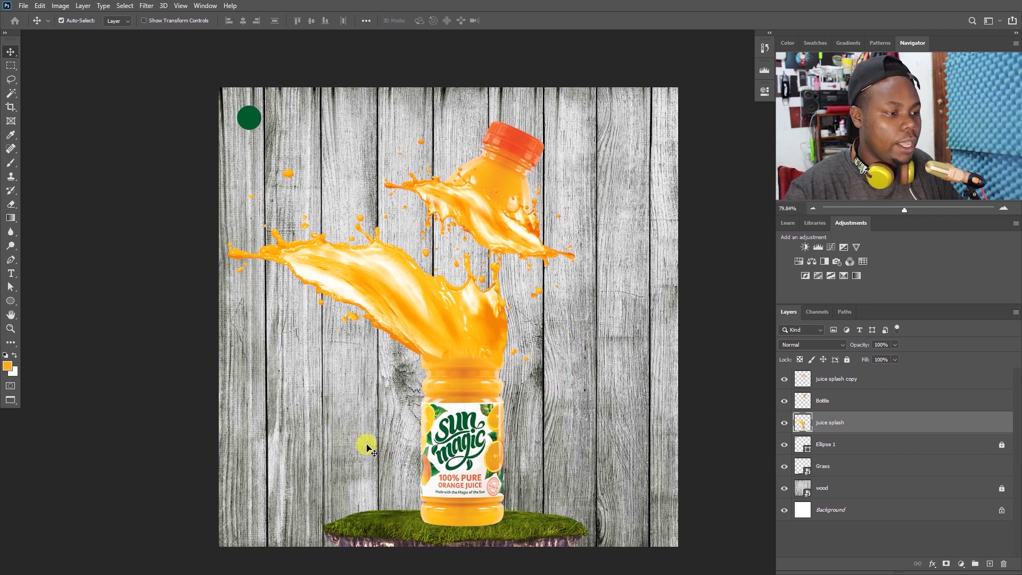
Draw a 984 px orange circle and move it up so it extends past the canvas's upper edge.
{"action": "left_click", "coordinate": [11, 301]}
{"action": "left_click_drag", "start_coordinate": [236, 56], "coordinate": [650, 478]}
{"action": "key", "text": "v"}
{"action": "left_click_drag", "start_coordinate": [522, 350], "coordinate": [545, 188]}
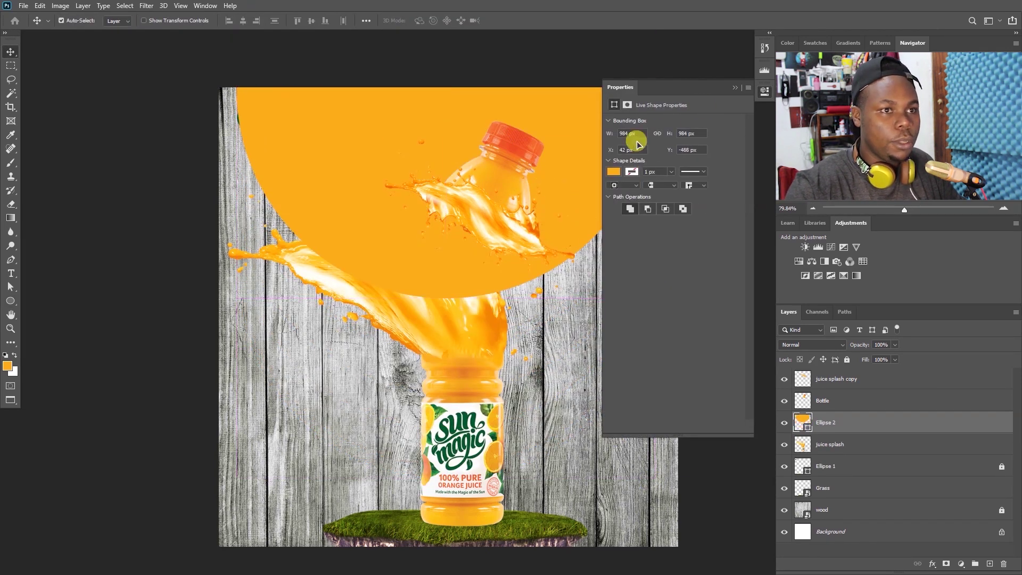
Send the large orange circle behind the bottle and grass, directly above the wood layer.
{"action": "key", "text": "ctrl+bracketleft"}
{"action": "key", "text": "ctrl+bracketleft"}
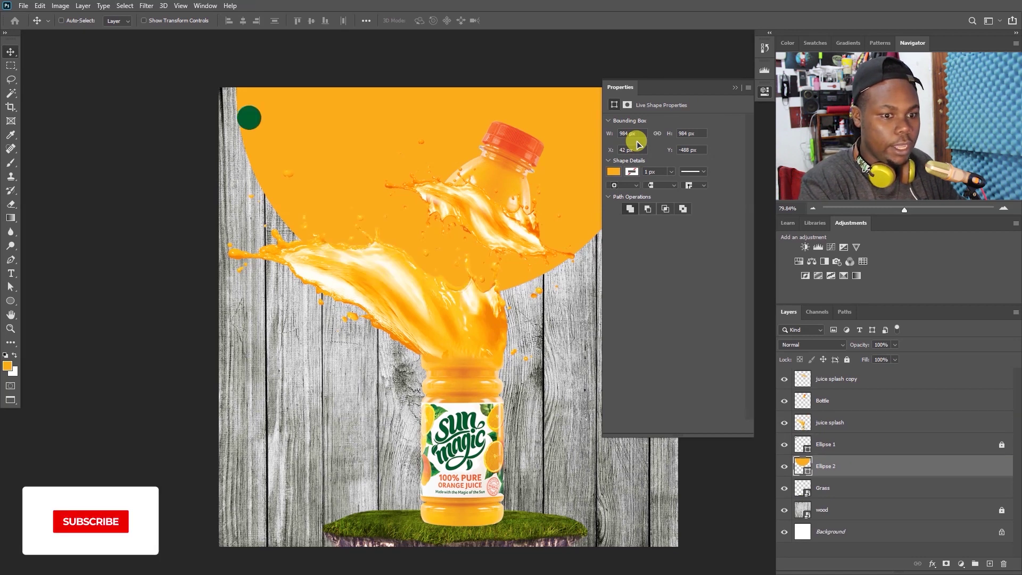
{"action": "key", "text": "ctrl+bracketleft"}
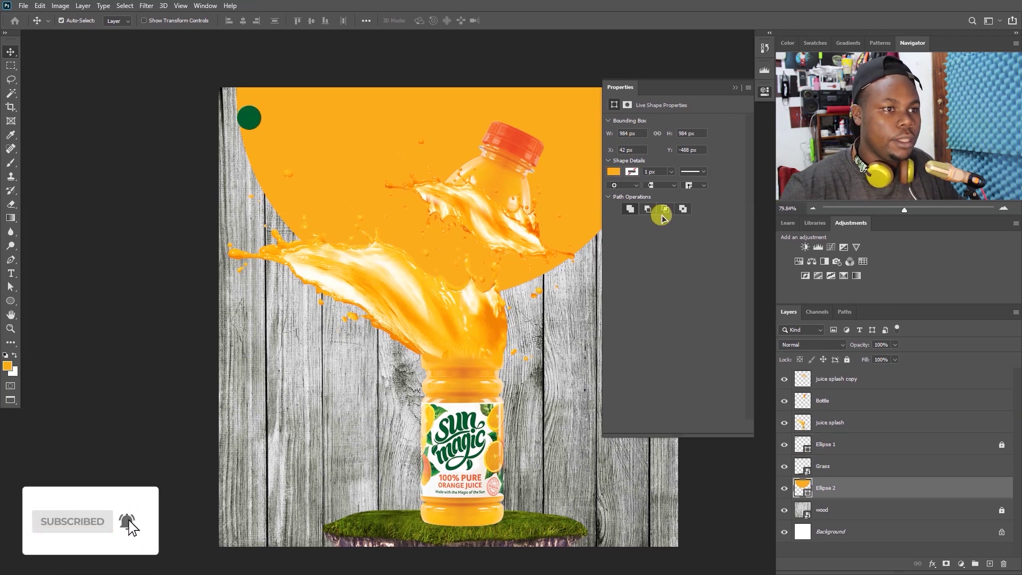
Recolour the large circle's fill to dark green 005c2e, sampled from the small green circle.
{"action": "left_click", "coordinate": [615, 171]}
{"action": "left_click", "coordinate": [749, 192]}
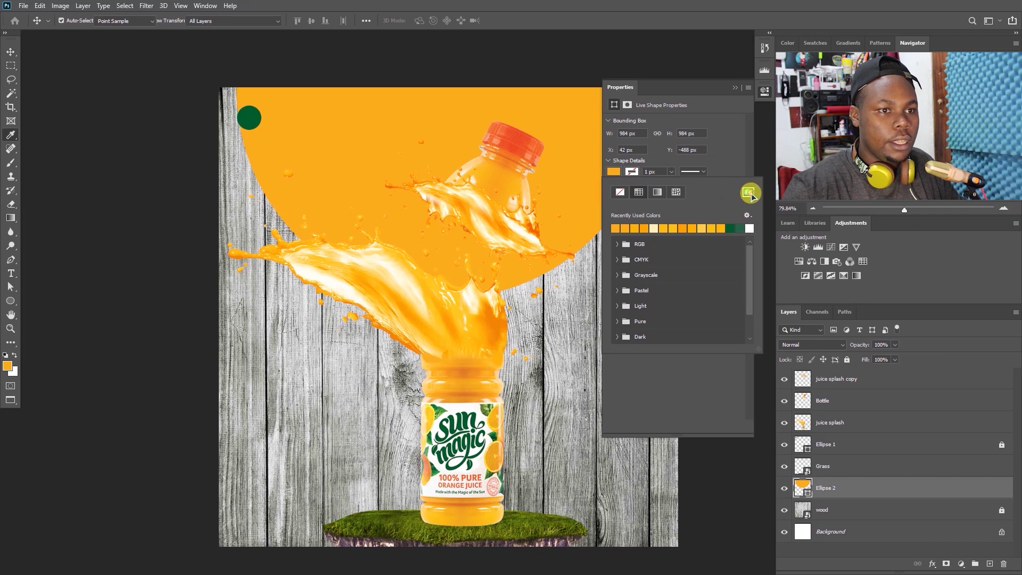
{"action": "left_click_drag", "start_coordinate": [250, 112], "coordinate": [584, 140]}
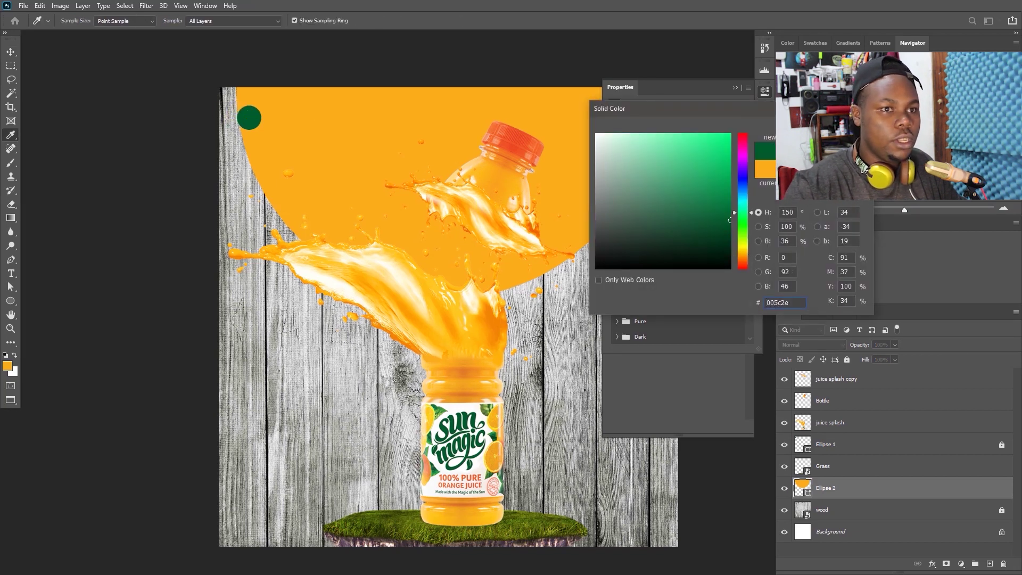
{"action": "left_click", "coordinate": [840, 140]}
{"action": "left_click", "coordinate": [735, 87]}
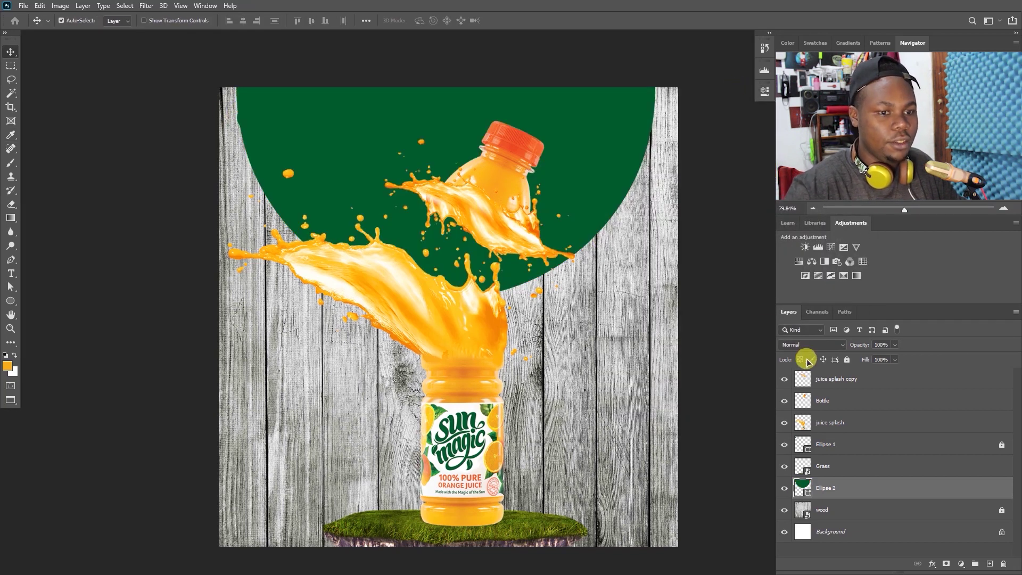
Set the large circle to Multiply at 79% opacity and nudge it slightly right, with the small Ellipse 1 circle hidden.
{"action": "left_click", "coordinate": [810, 344]}
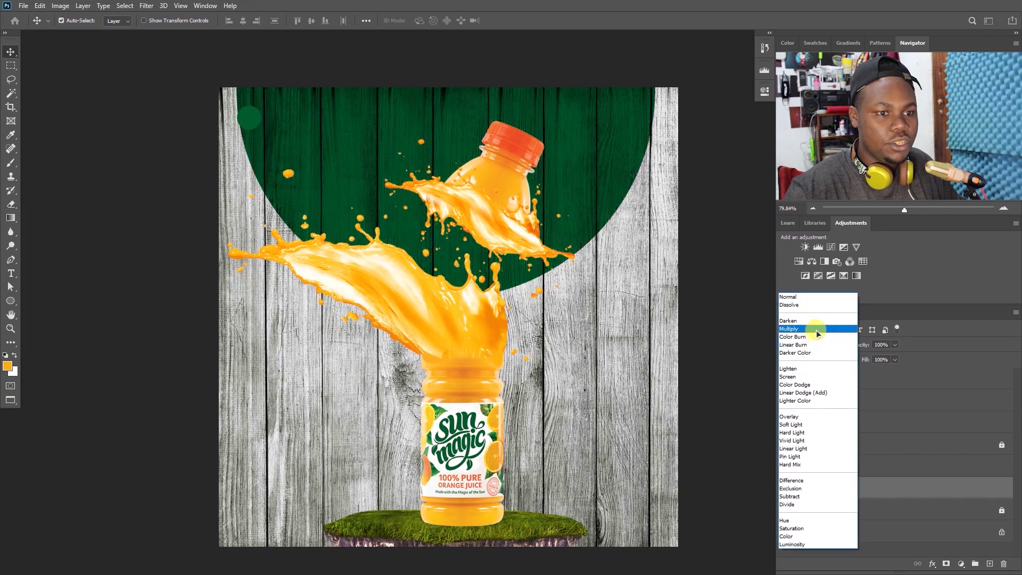
{"action": "left_click", "coordinate": [818, 329]}
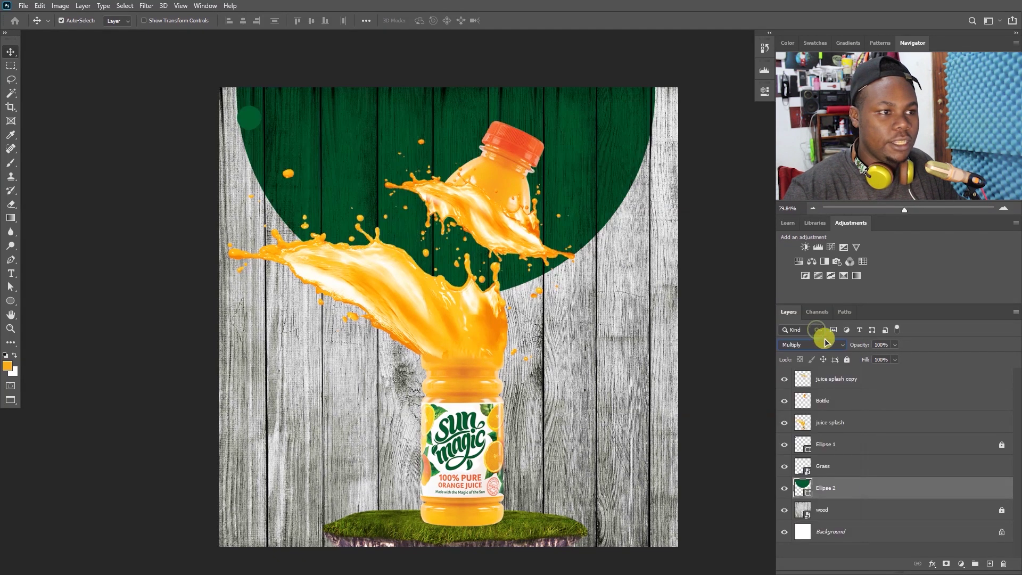
{"action": "left_click_drag", "start_coordinate": [857, 347], "coordinate": [857, 347]}
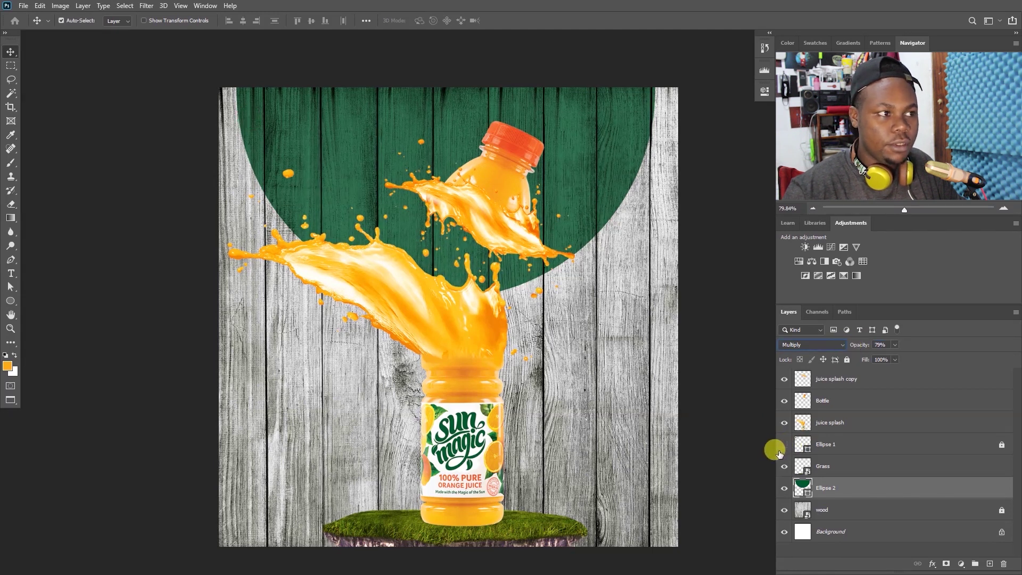
{"action": "left_click_drag", "start_coordinate": [582, 220], "coordinate": [586, 217]}
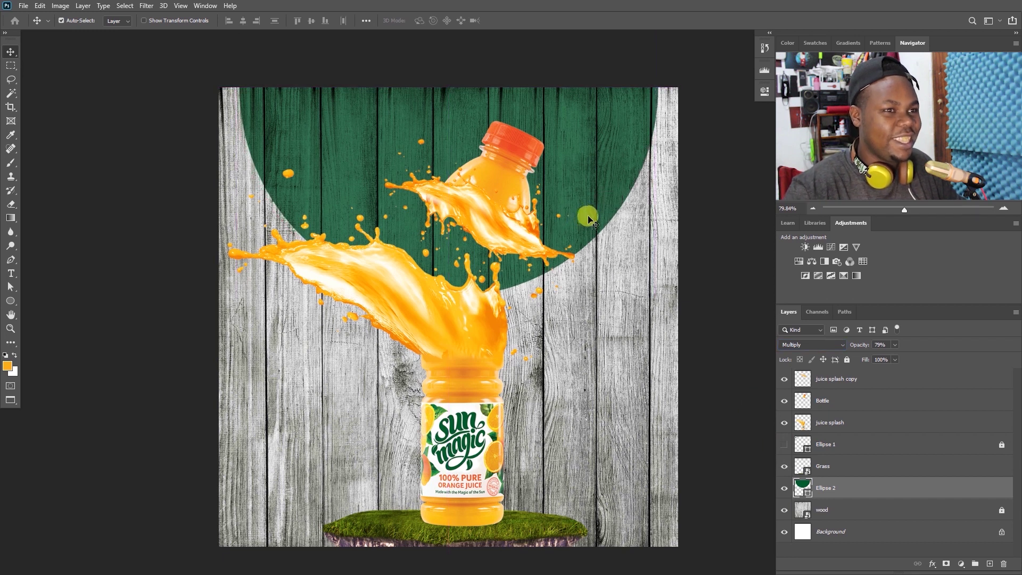
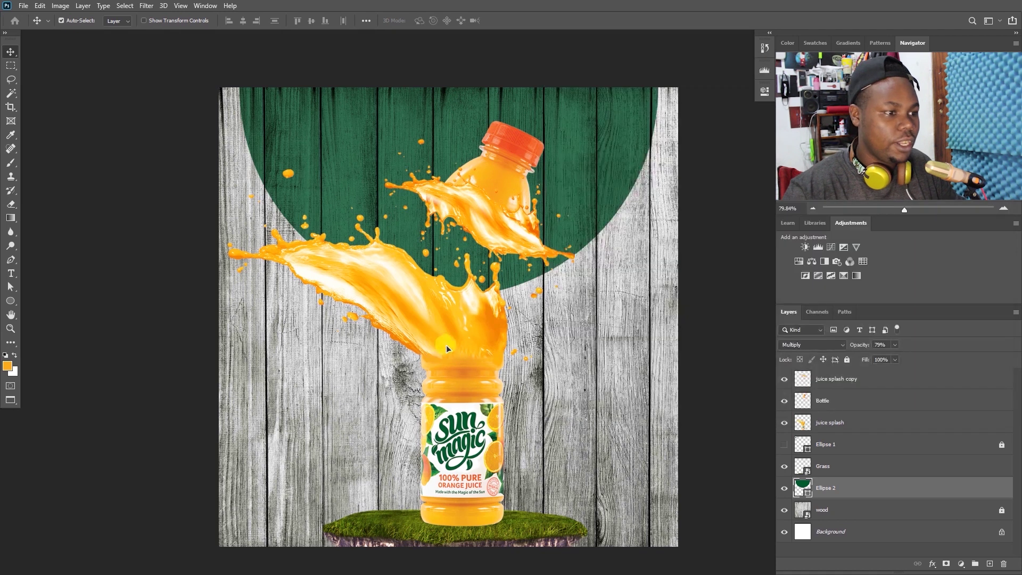
Place the Grass (2) tuft scaled down at the bottle's base and restack it directly above the juice splash layer.
{"action": "left_click_drag", "start_coordinate": [656, 315], "coordinate": [435, 514]}
{"action": "left_click_drag", "start_coordinate": [503, 521], "coordinate": [504, 532]}
{"action": "key", "text": "Return"}
{"action": "key", "text": "ctrl+bracketright"}
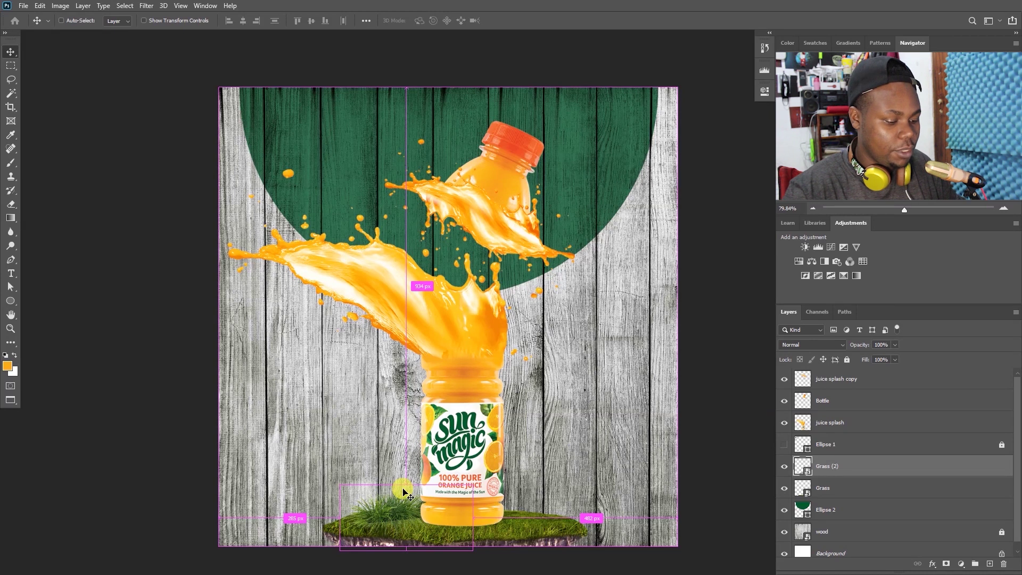
{"action": "key", "text": "ctrl+bracketright"}
{"action": "key", "text": "ctrl+bracketright"}
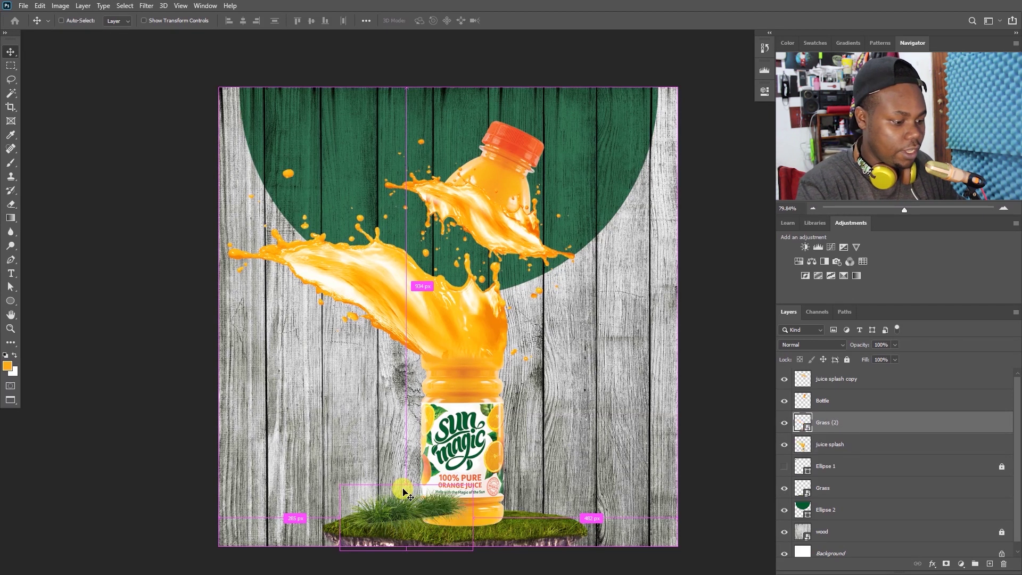
Shrink the Grass (2) tuft further and position it over the bottle's lower-left base.
{"action": "left_click_drag", "start_coordinate": [438, 502], "coordinate": [432, 540]}
{"action": "key", "text": "ctrl+t"}
{"action": "key", "text": "Return"}
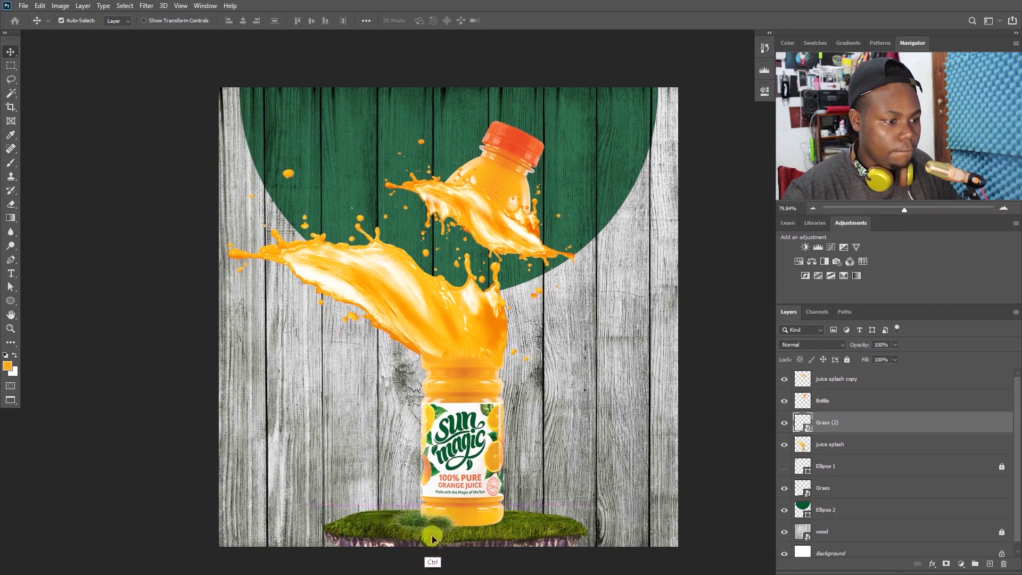
Darken the Grass (2) tuft with a Levels adjustment, setting the midtones to 0.78.
{"action": "key", "text": "ctrl+l"}
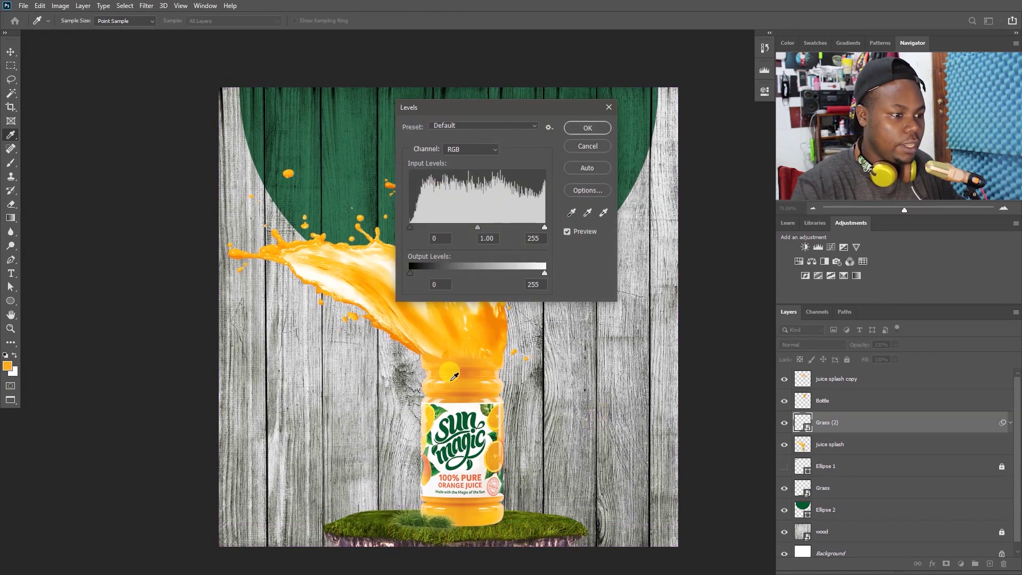
{"action": "left_click_drag", "start_coordinate": [484, 230], "coordinate": [494, 232]}
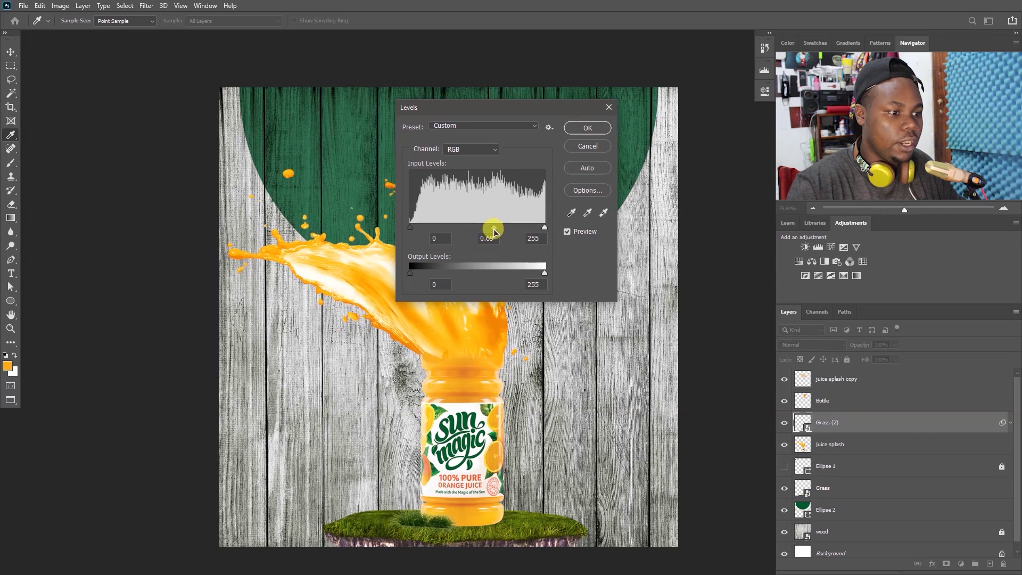
{"action": "left_click", "coordinate": [580, 141]}
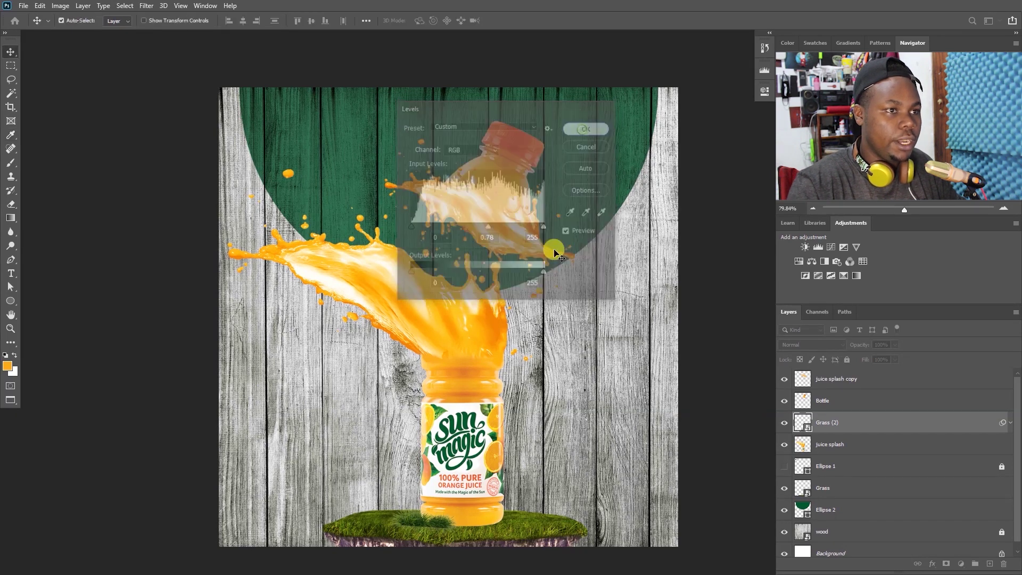
Shift the Grass (2) tuft slightly right along the bottle's base.
{"action": "key", "text": "z"}
{"action": "scroll", "coordinate": [486, 475], "scroll_direction": "up", "scroll_amount": 5}
{"action": "left_click_drag", "start_coordinate": [486, 475], "coordinate": [481, 445]}
{"action": "scroll", "coordinate": [487, 426], "scroll_direction": "up", "scroll_amount": 3}
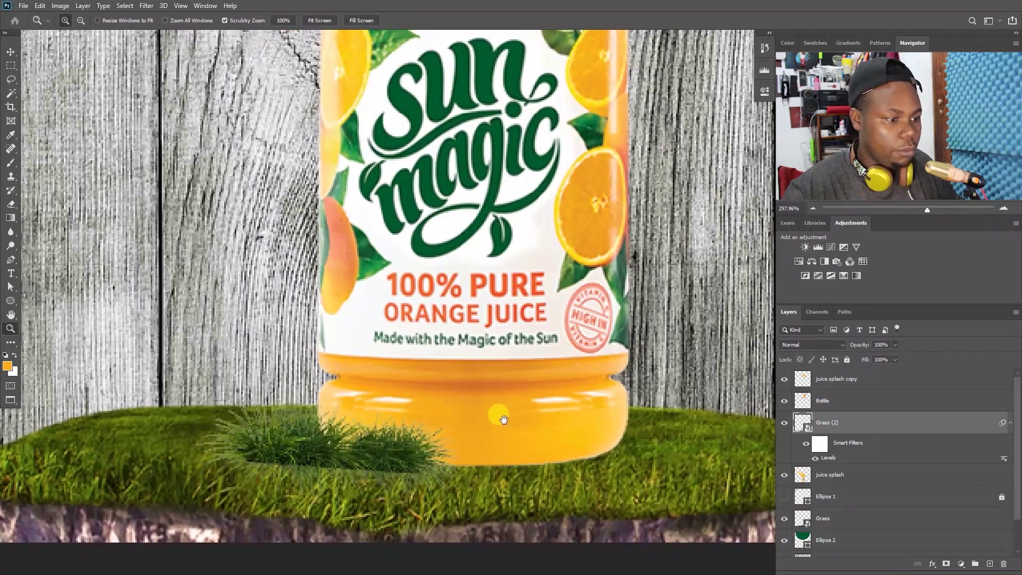
{"action": "key", "text": "ctrl"}
{"action": "left_click_drag", "start_coordinate": [407, 461], "coordinate": [445, 458]}
Rasterize the Grass (2) layer and erase the tuft's hard lower edge with a small eraser brush.
{"action": "key", "text": "e"}
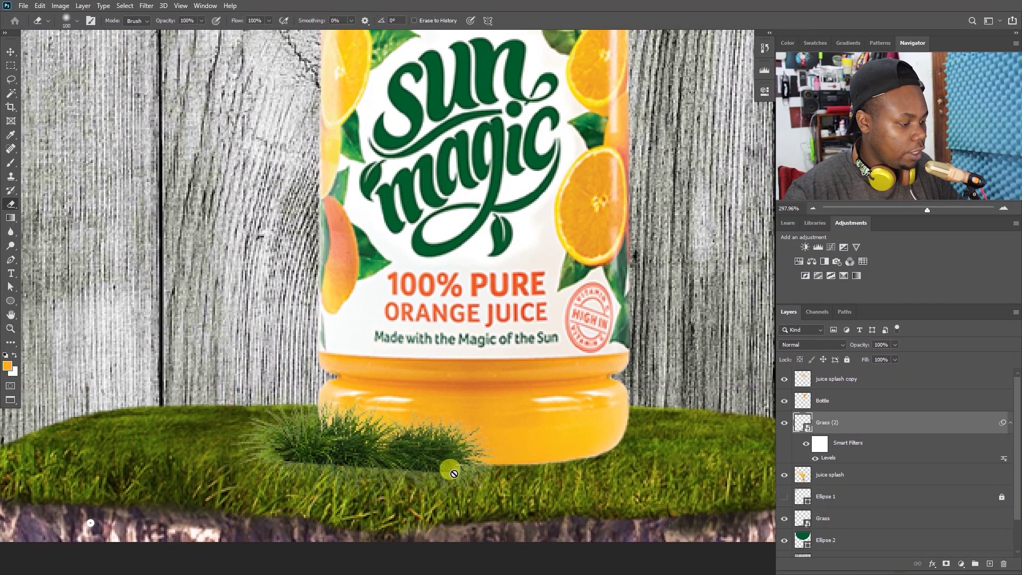
{"action": "right_click", "coordinate": [860, 426]}
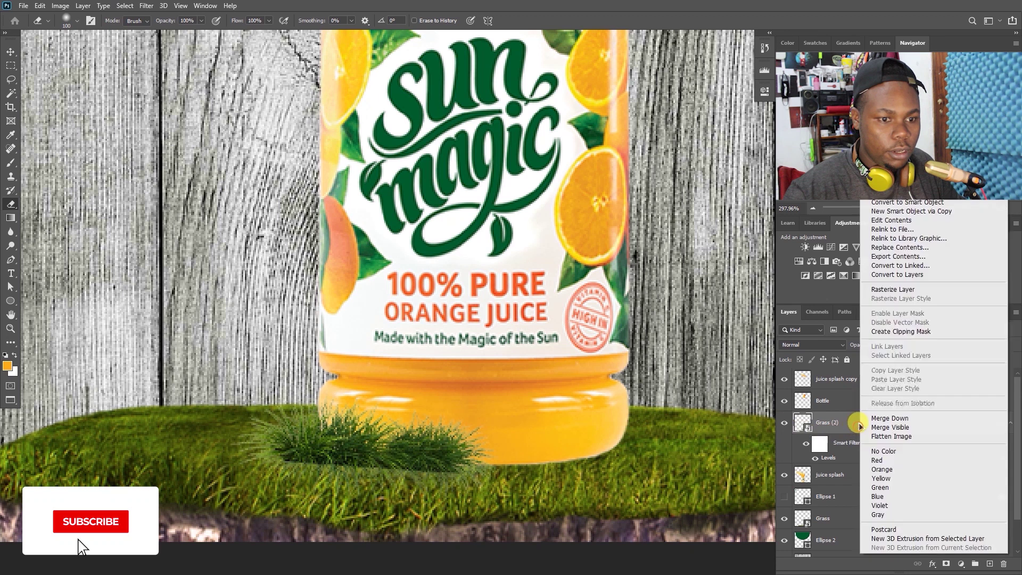
{"action": "left_click", "coordinate": [893, 289]}
{"action": "key", "text": "bracketleft"}
{"action": "key", "text": "bracketleft"}
{"action": "key", "text": "bracketleft"}
{"action": "key", "text": "bracketleft"}
{"action": "key", "text": "bracketleft"}
{"action": "key", "text": "bracketleft"}
{"action": "key", "text": "bracketleft"}
{"action": "key", "text": "bracketleft"}
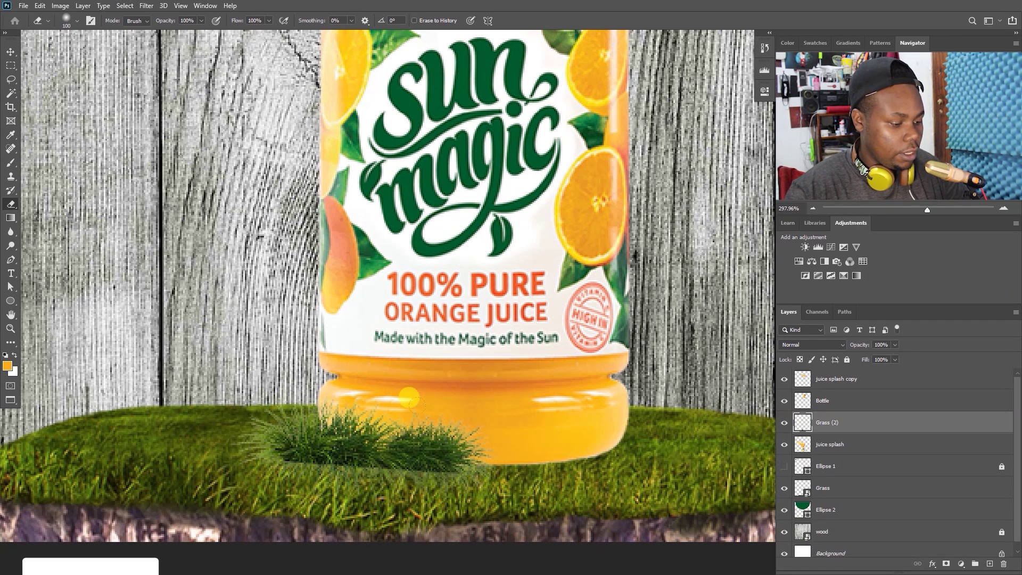
{"action": "key", "text": "bracketleft"}
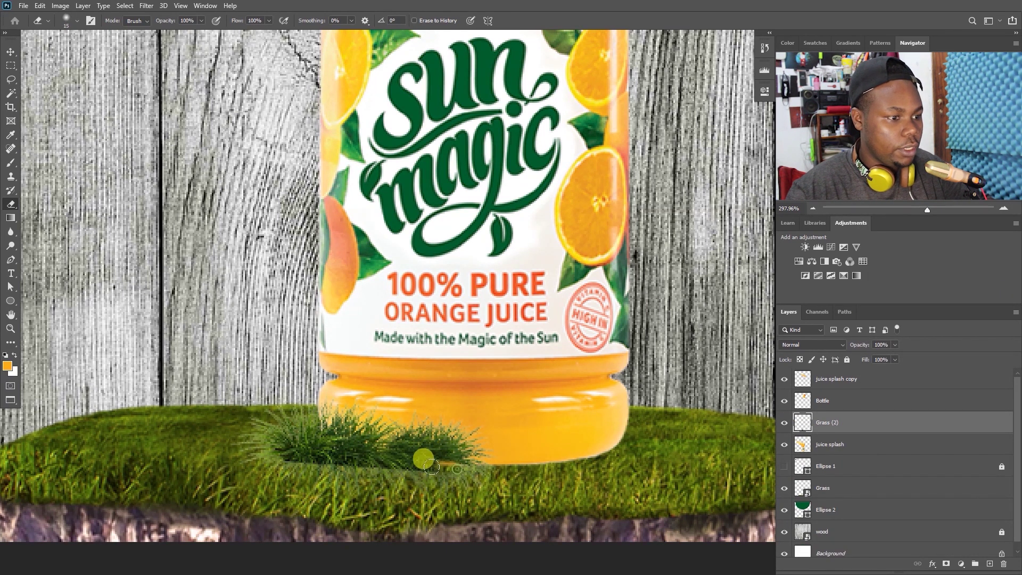
{"action": "mouse_move", "coordinate": [441, 474]}
{"action": "left_mouse_down"}
{"action": "mouse_move", "coordinate": [267, 459]}
{"action": "mouse_move", "coordinate": [498, 465]}
{"action": "mouse_move", "coordinate": [469, 434]}
{"action": "mouse_move", "coordinate": [478, 433]}
{"action": "mouse_move", "coordinate": [495, 459]}
{"action": "mouse_move", "coordinate": [383, 420]}
{"action": "mouse_move", "coordinate": [362, 430]}
{"action": "mouse_move", "coordinate": [431, 466]}
{"action": "mouse_move", "coordinate": [432, 447]}
{"action": "mouse_move", "coordinate": [450, 468]}
{"action": "mouse_move", "coordinate": [525, 483]}
{"action": "mouse_move", "coordinate": [462, 453]}
{"action": "mouse_move", "coordinate": [595, 462]}
{"action": "mouse_move", "coordinate": [691, 436]}
{"action": "mouse_move", "coordinate": [666, 442]}
{"action": "left_mouse_up"}
Place a copy of the grass tuft at the bottle's lower-right base, tilted to follow the curve of the base.
{"action": "key", "text": "v"}
{"action": "key", "text": "ctrl+t"}
{"action": "left_click_drag", "start_coordinate": [750, 429], "coordinate": [650, 455]}
{"action": "key", "text": "Return"}
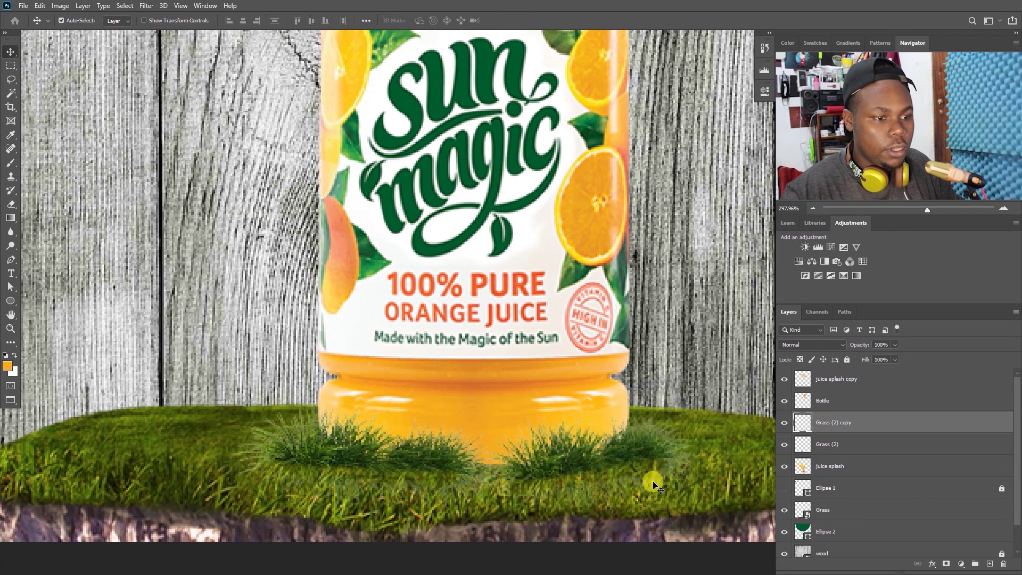
{"action": "key", "text": "e"}
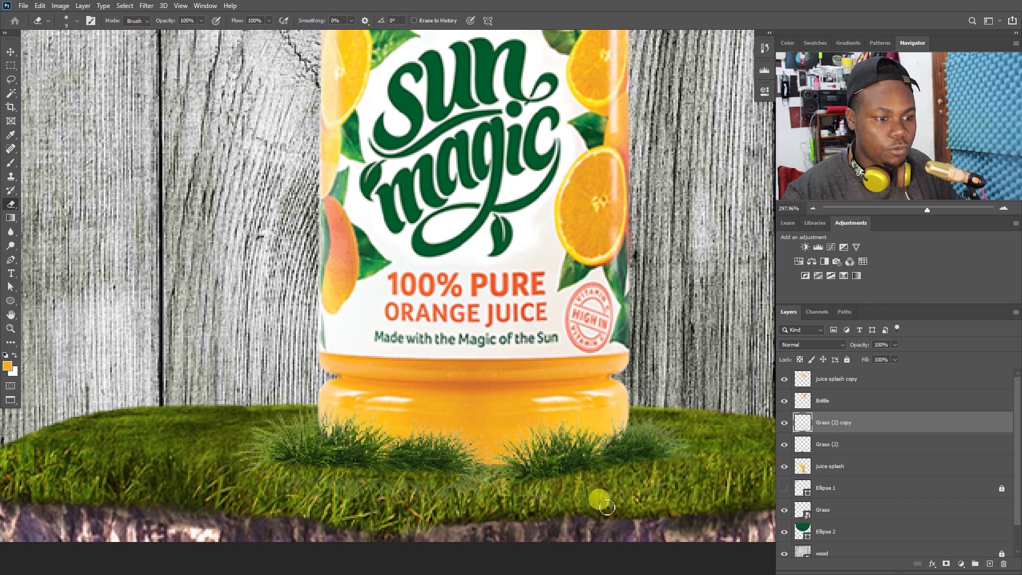
Rotate the copied grass tuft 5.44°, scale it to 77.45% and move it slightly up against the bottle's base.
{"action": "key", "text": "z"}
{"action": "scroll", "coordinate": [558, 456], "scroll_direction": "down", "scroll_amount": 5}
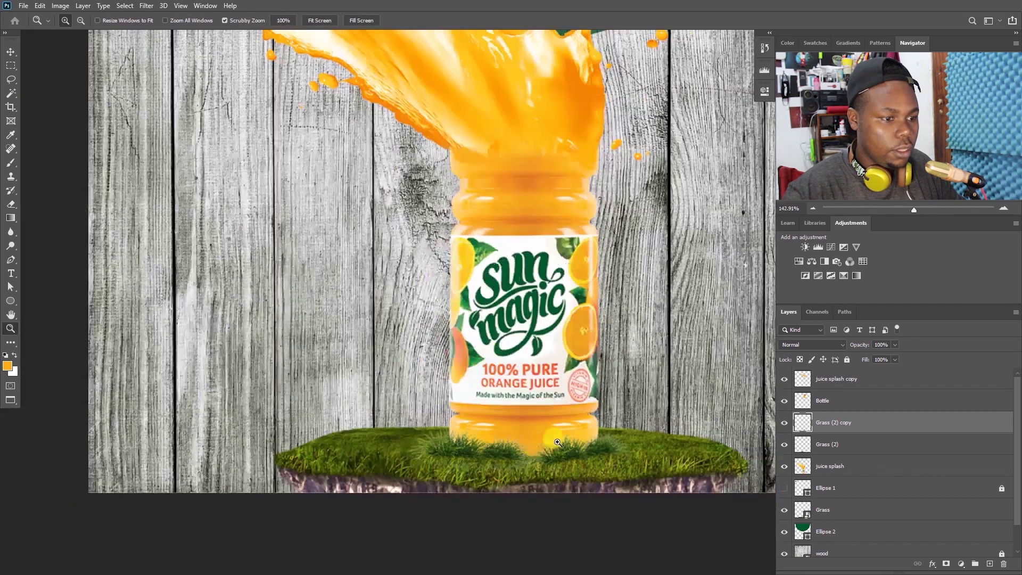
{"action": "scroll", "coordinate": [576, 452], "scroll_direction": "up", "scroll_amount": 5}
{"action": "key", "text": "ctrl"}
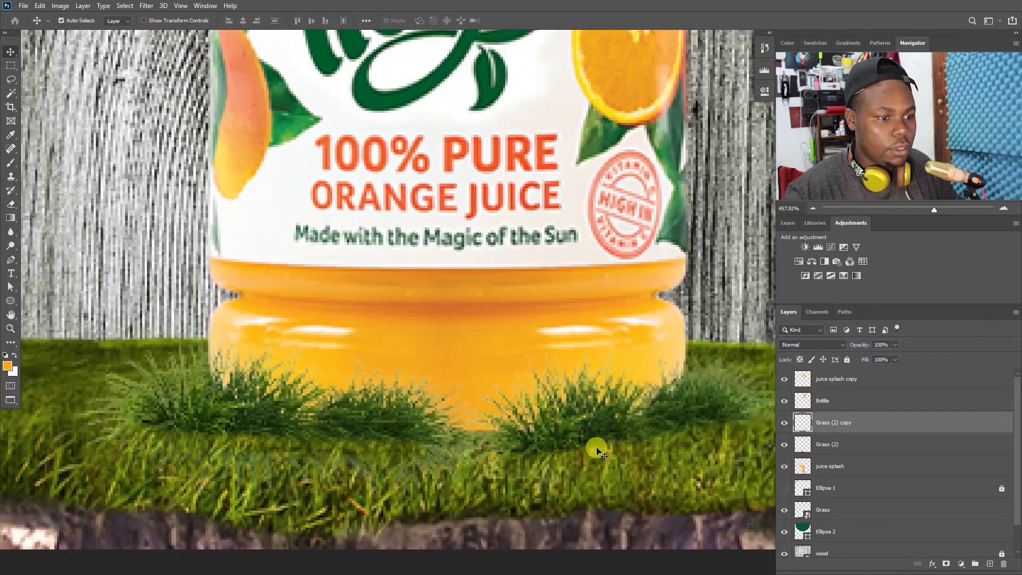
{"action": "scroll", "coordinate": [575, 448], "scroll_direction": "right", "scroll_amount": 1}
{"action": "key", "text": "ctrl+t"}
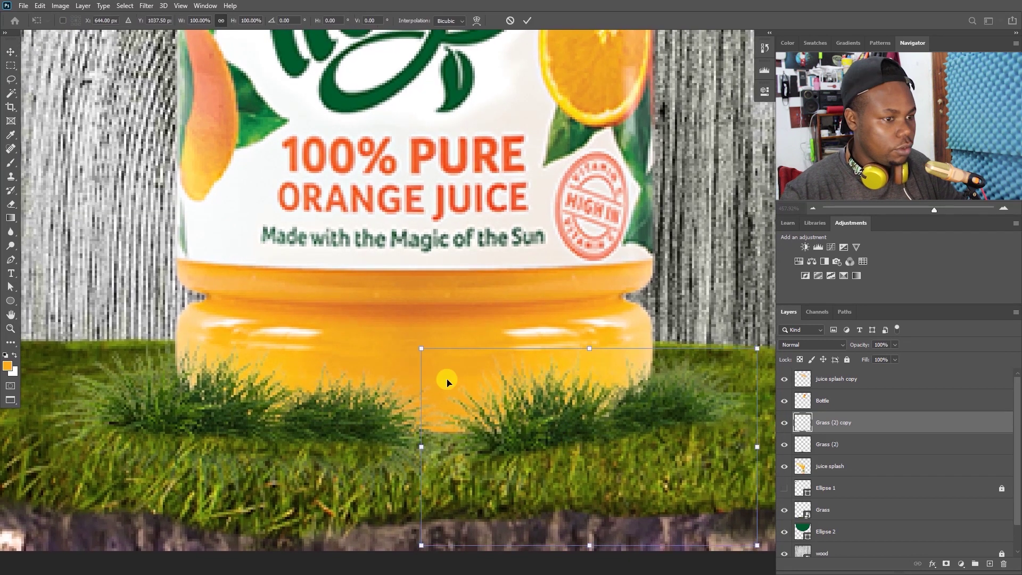
{"action": "left_click_drag", "start_coordinate": [543, 337], "coordinate": [556, 344]}
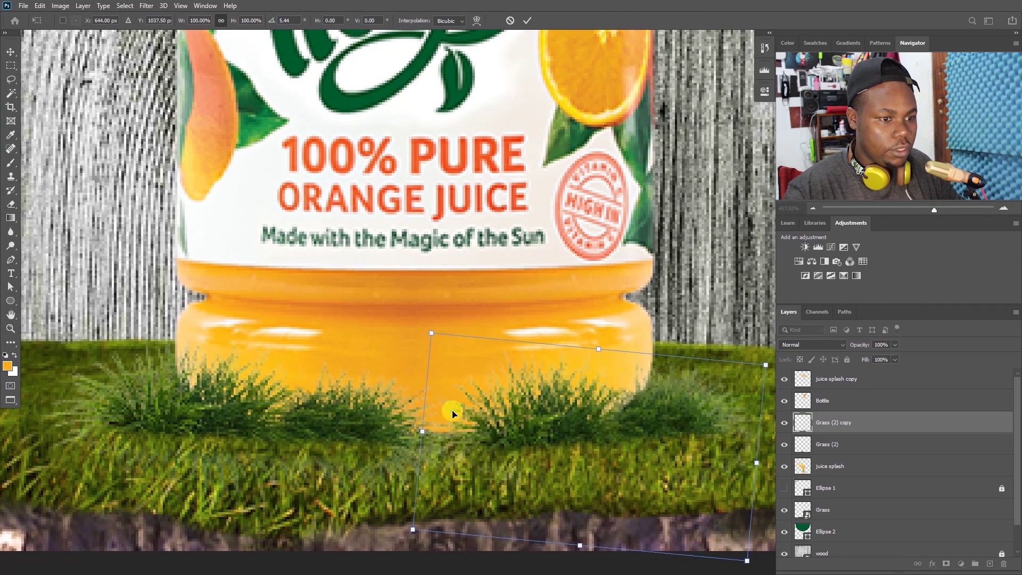
{"action": "left_click_drag", "start_coordinate": [424, 430], "coordinate": [491, 411]}
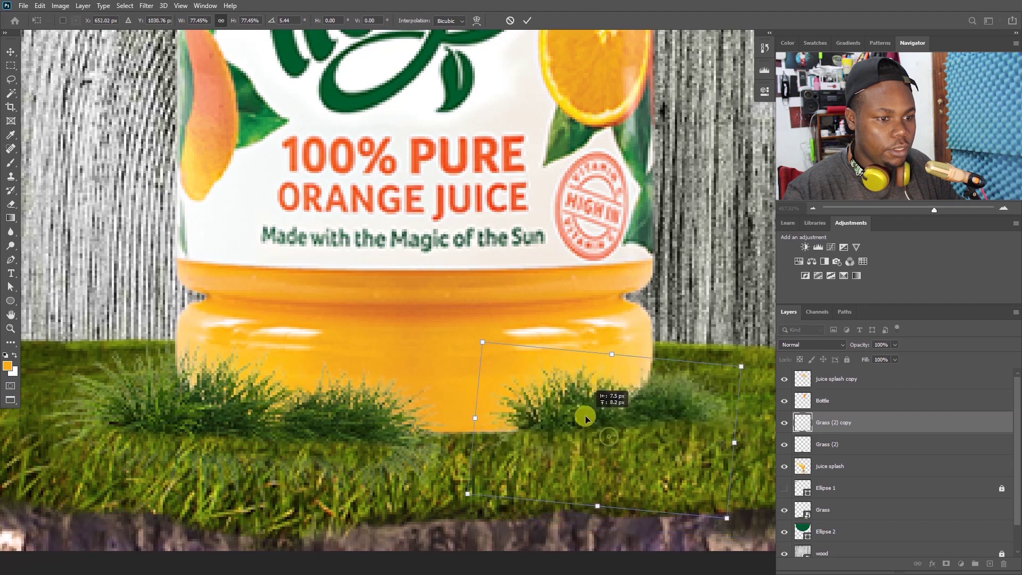
{"action": "key", "text": "Return"}
Review the whole composition with both grass tufts at the bottle's base.
{"action": "key", "text": "z"}
{"action": "key", "text": "ctrl+0"}
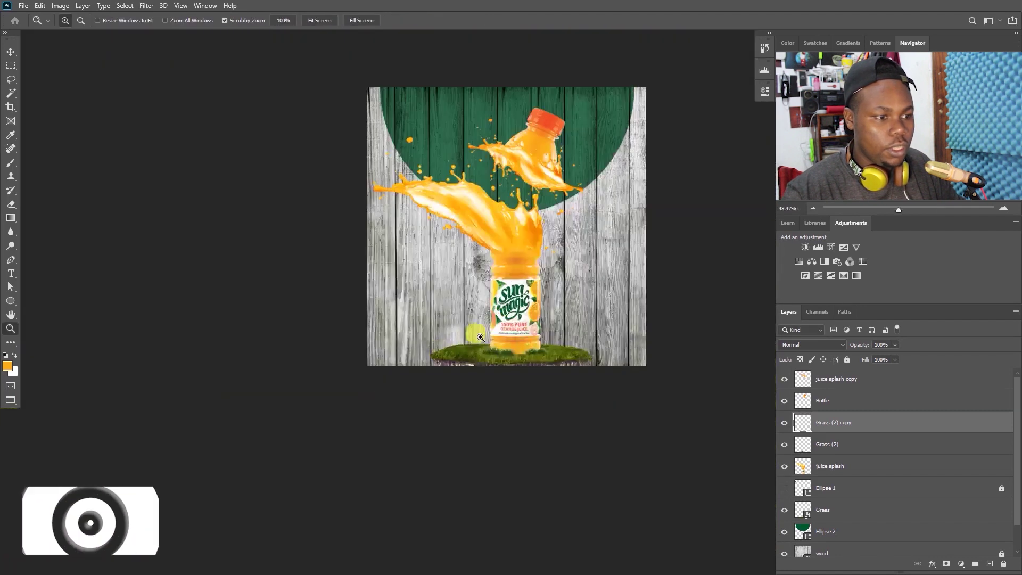
{"action": "left_click", "coordinate": [498, 379]}
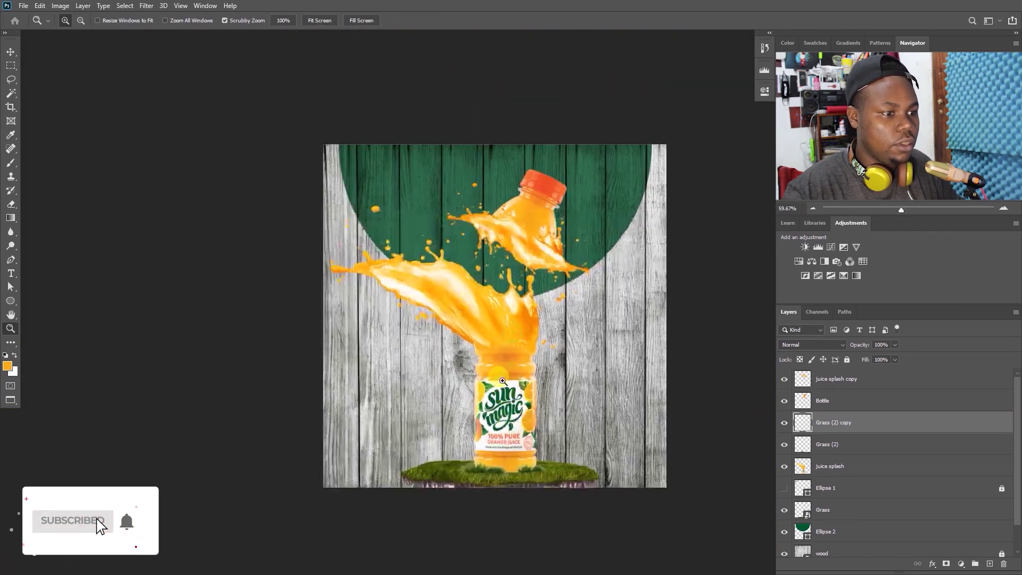
{"action": "left_click", "coordinate": [500, 377]}
{"action": "left_click", "coordinate": [500, 377]}
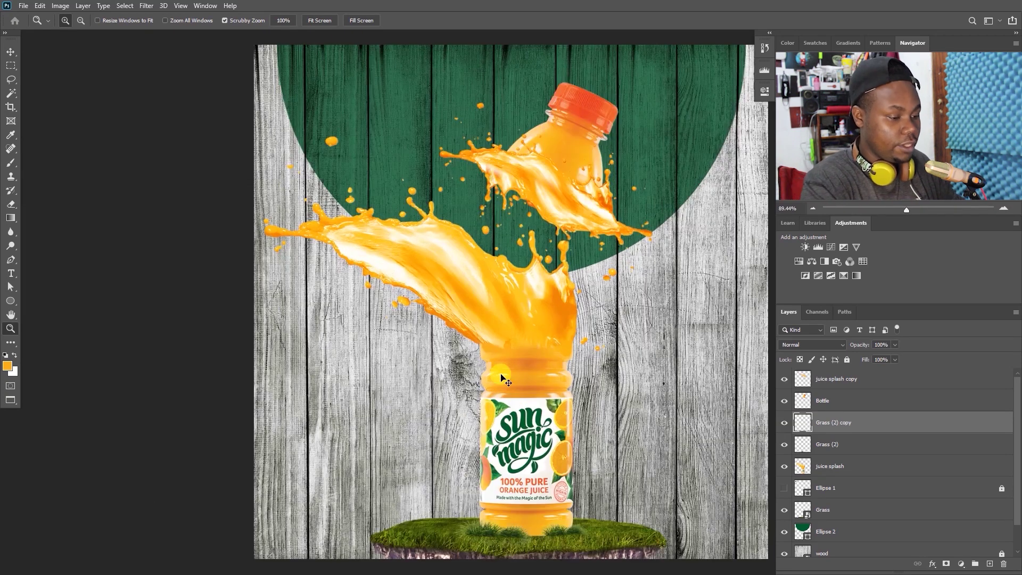
{"action": "left_click_drag", "start_coordinate": [663, 405], "coordinate": [588, 365]}
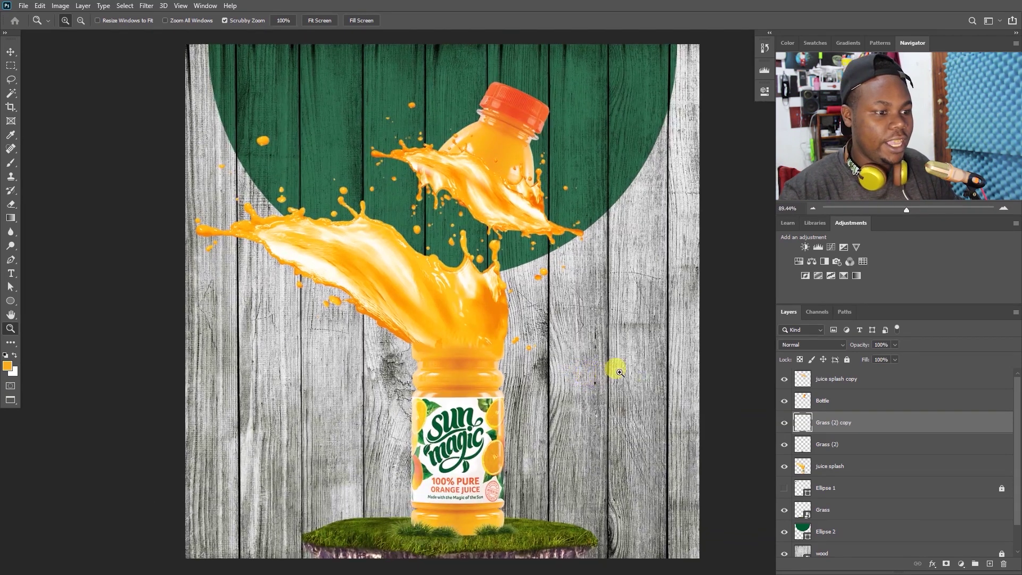
{"action": "key", "text": "v"}
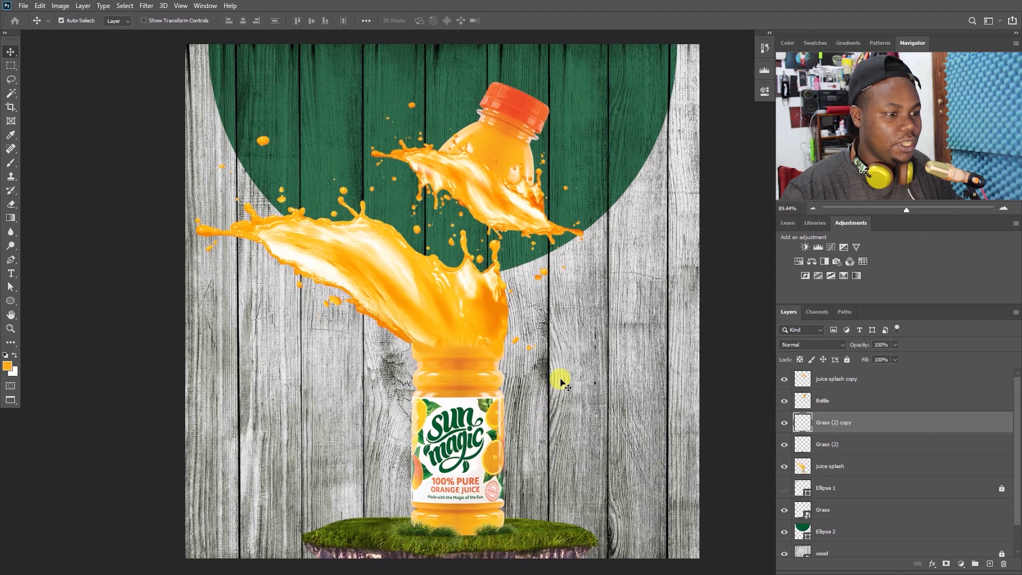